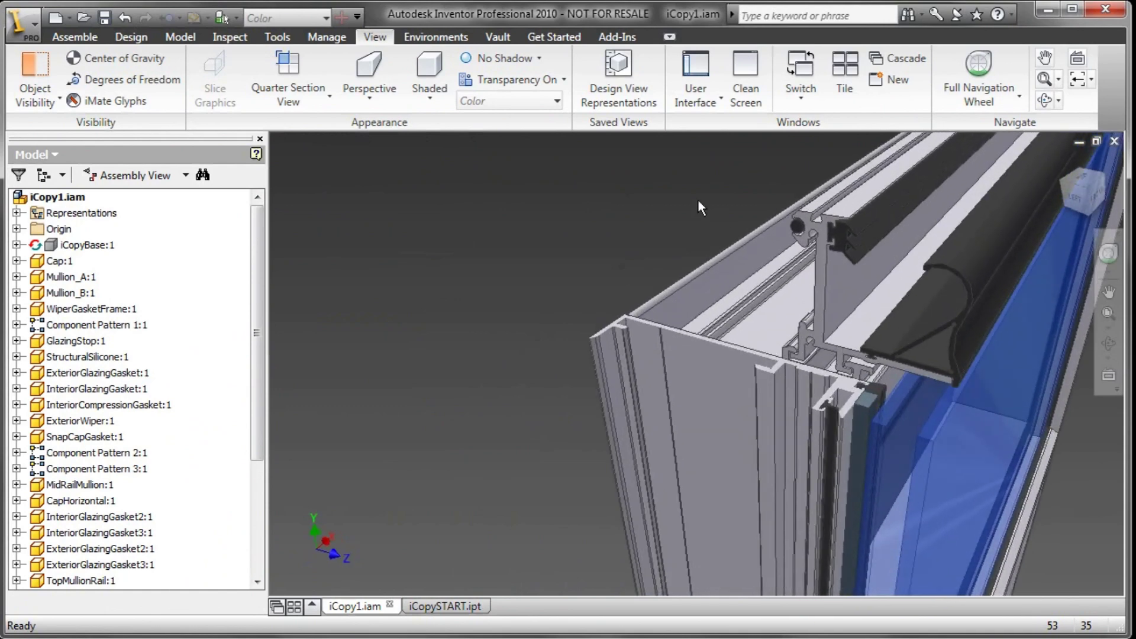
Step: Switch to iCopySTART.ipt and examine the mullion profile sketches along the frame's vertical edge
key(F6)
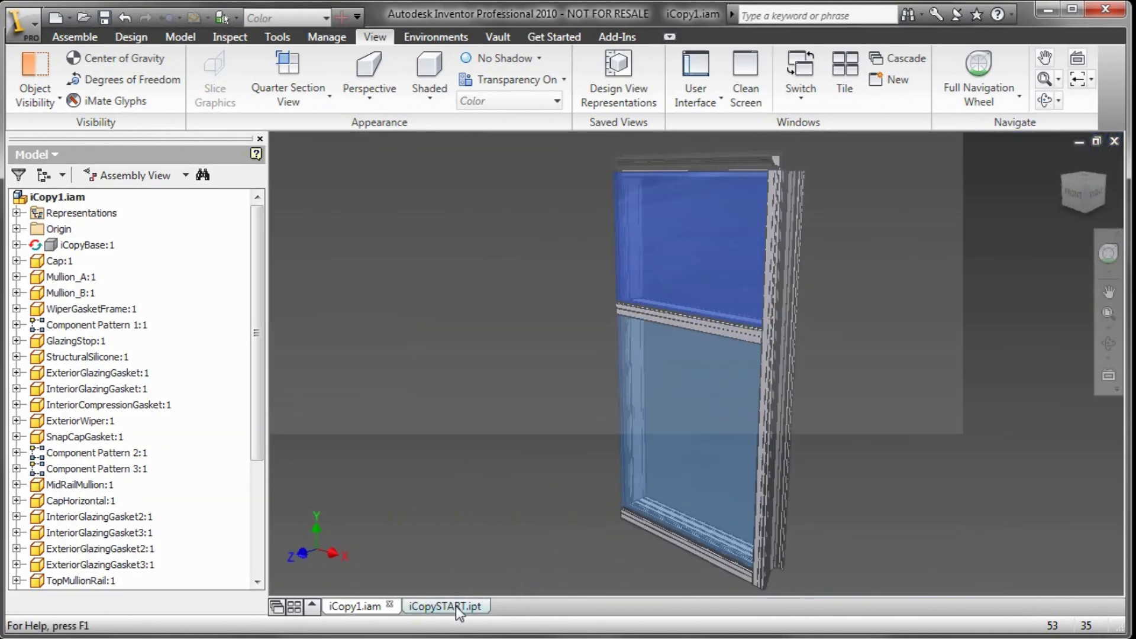
click(455, 606)
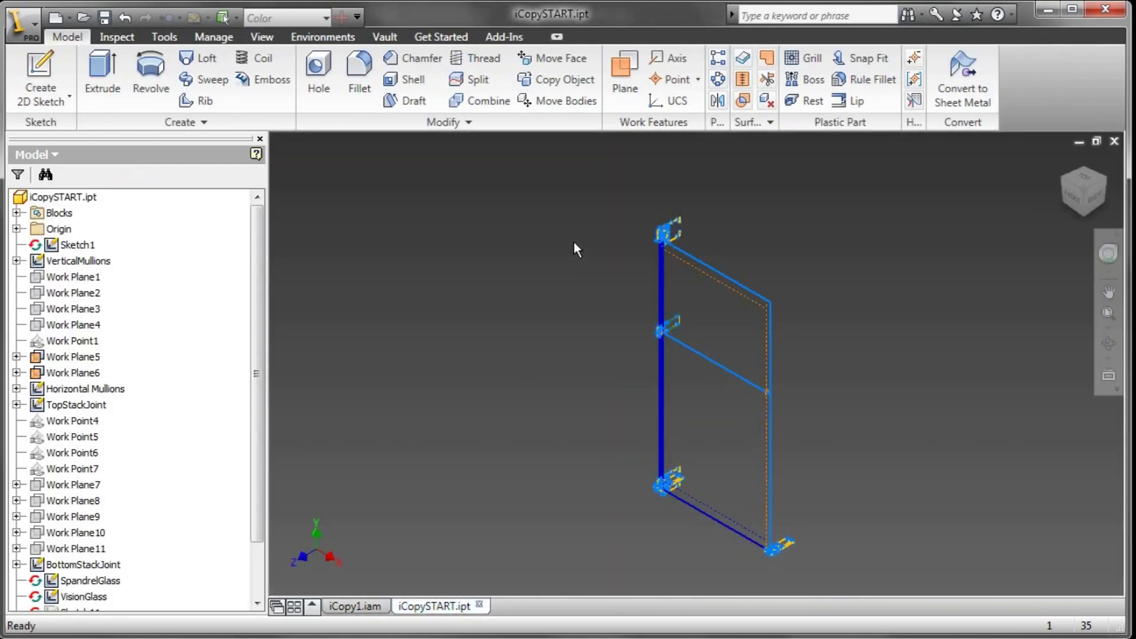
key(z)
drag(635, 209, 714, 259)
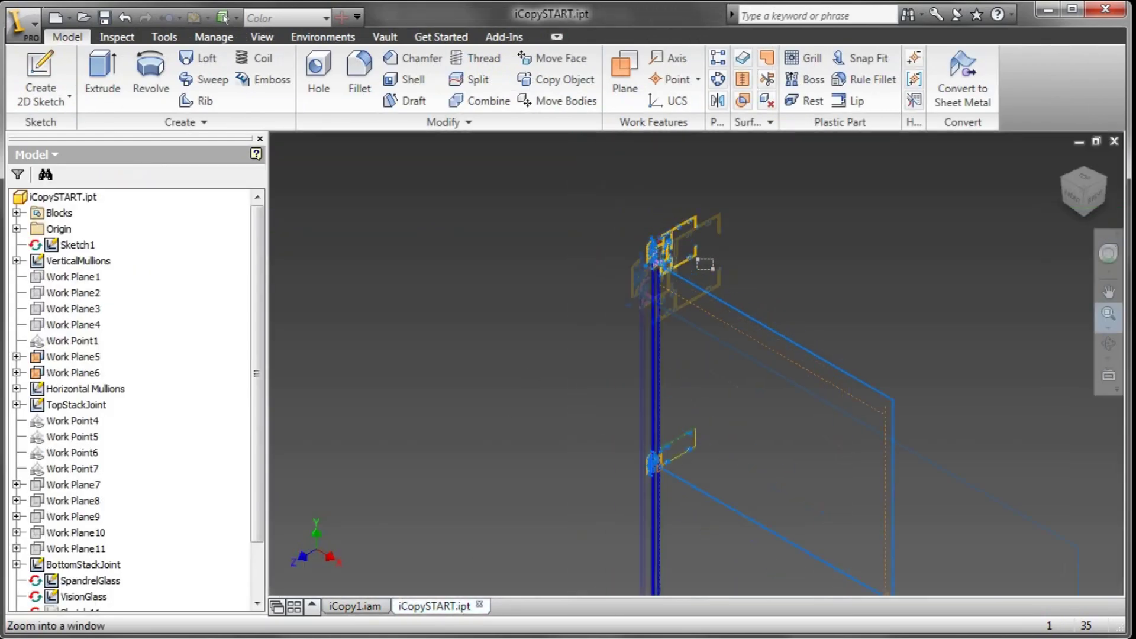
middle_drag(525, 410, 525, 79)
middle_drag(540, 423, 533, 222)
middle_drag(497, 503, 495, 220)
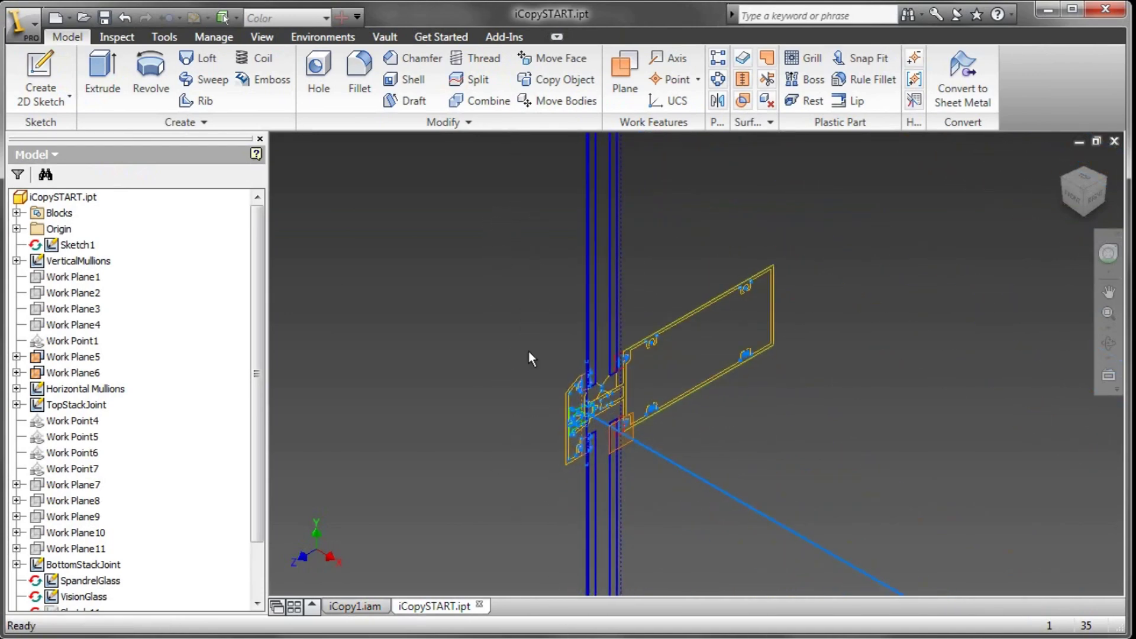
key(Home)
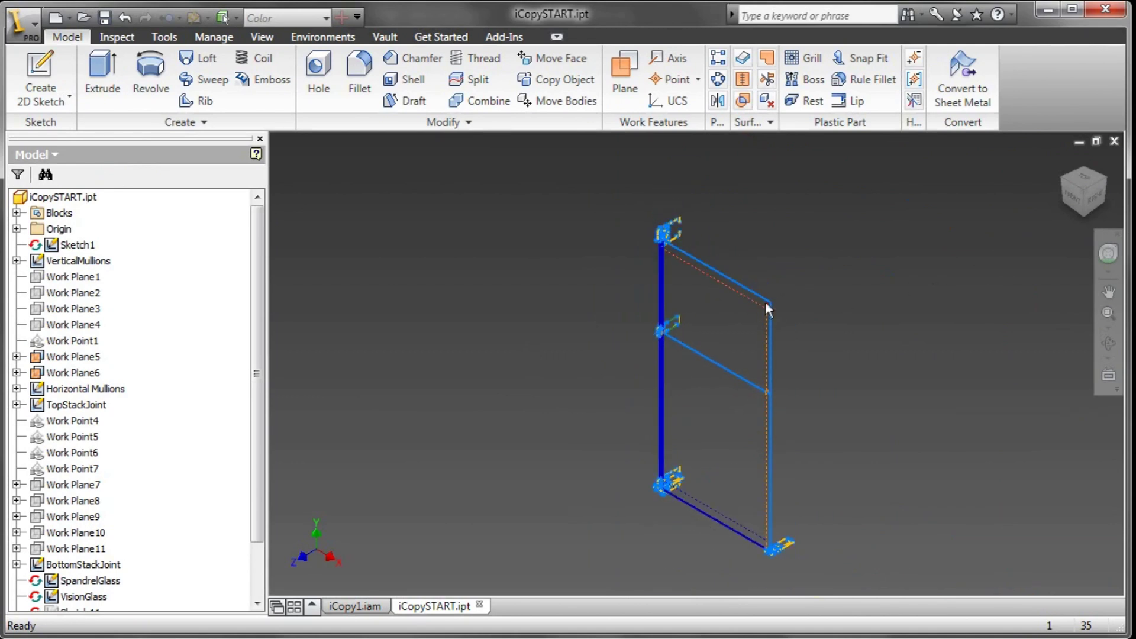
Step: Reshape the skeleton frame by pulling its upper free corner inward and down and lowering the middle rail line, and update the part
drag(771, 304, 744, 327)
drag(708, 362, 704, 388)
click(194, 17)
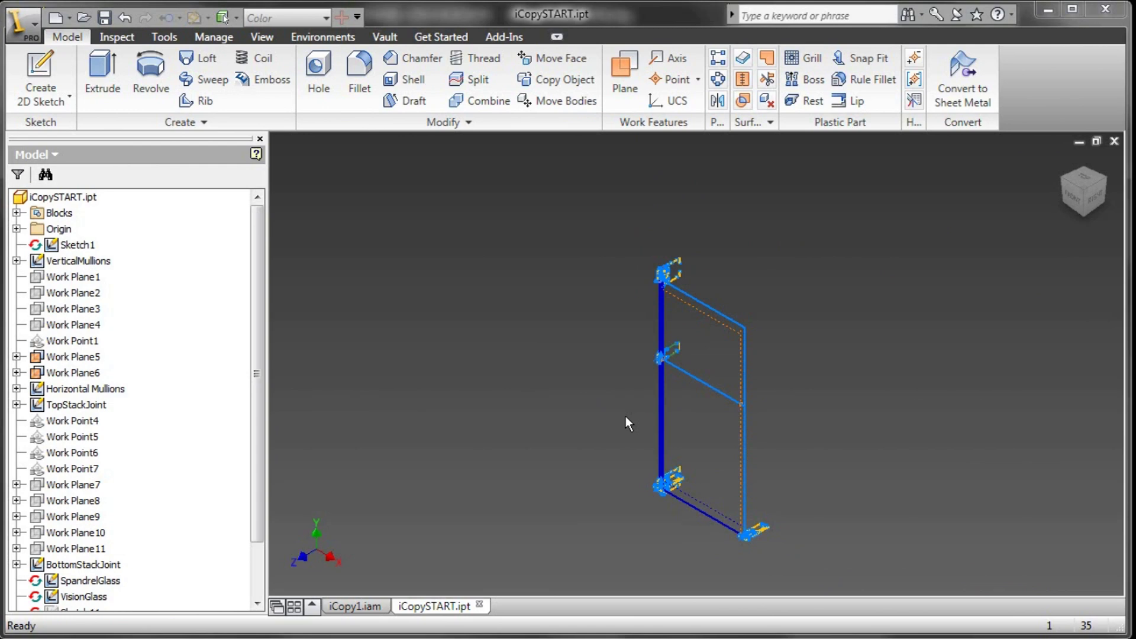
Step: Extrude the middle horizontal mullion profile with From To extents, starting at Work Plane6 and ending at Work Plane5
key(z)
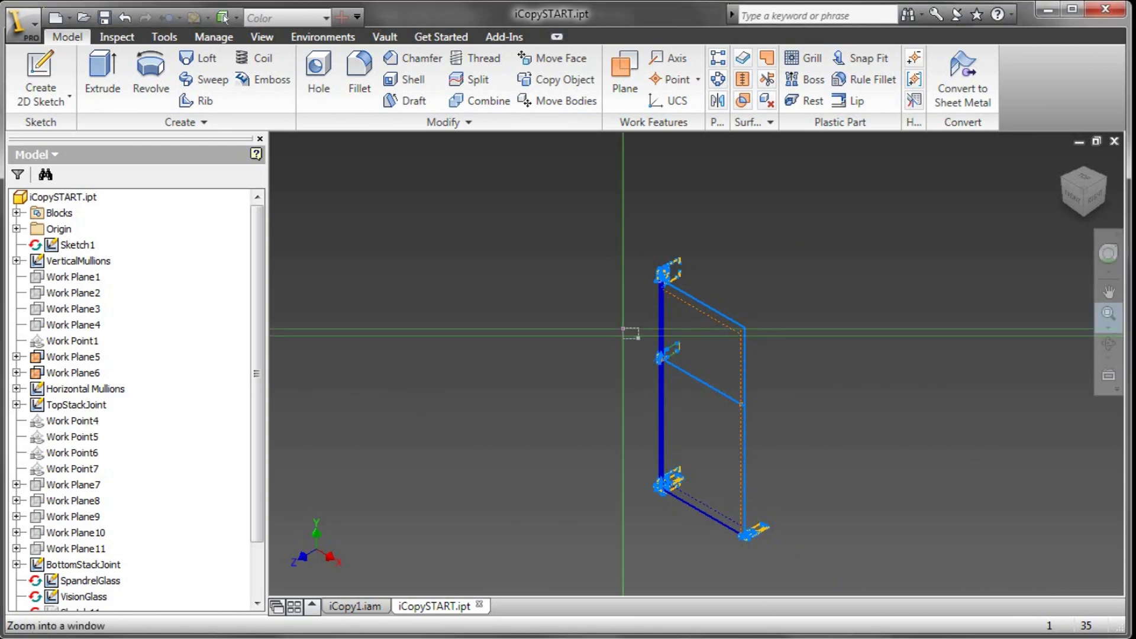
drag(633, 332, 690, 373)
middle_drag(670, 400, 545, 304)
key(e)
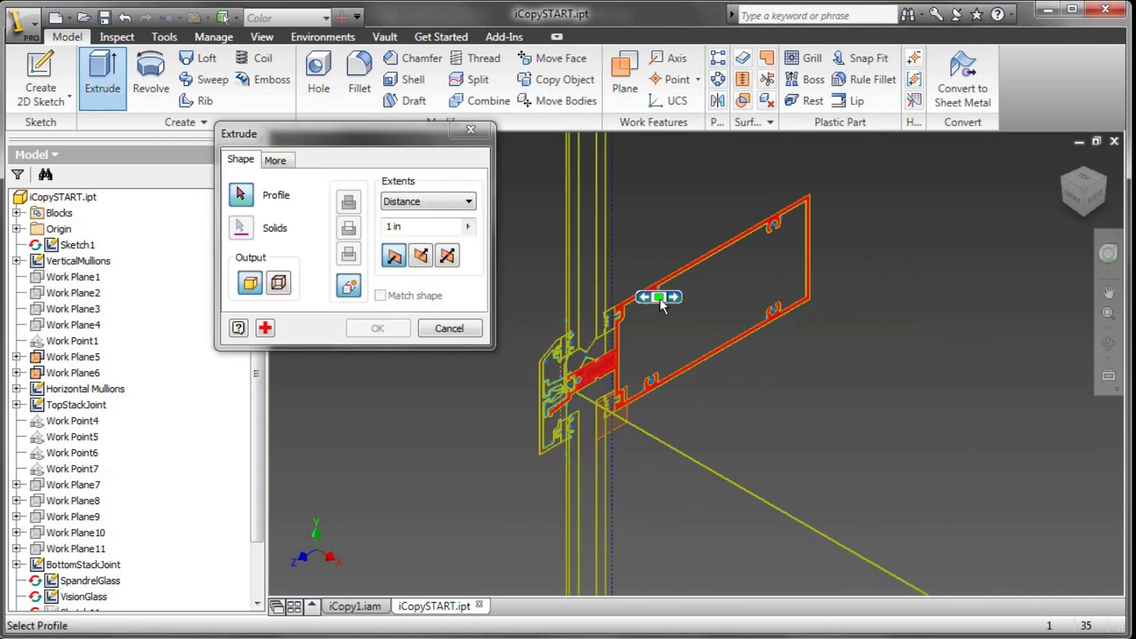
click(660, 299)
click(438, 201)
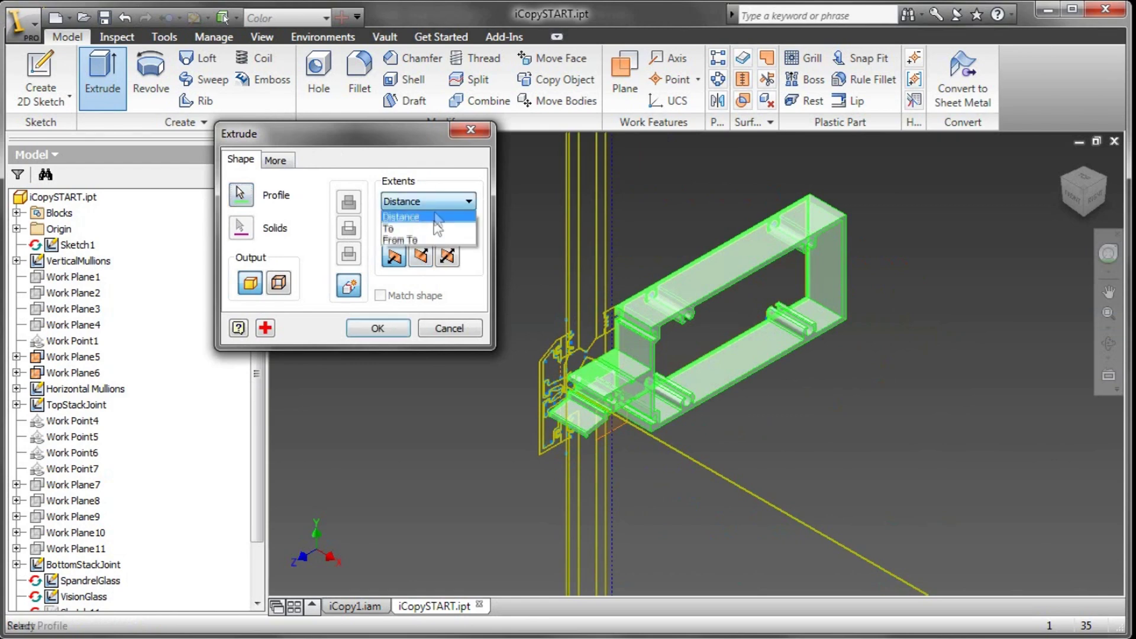
click(402, 242)
click(612, 428)
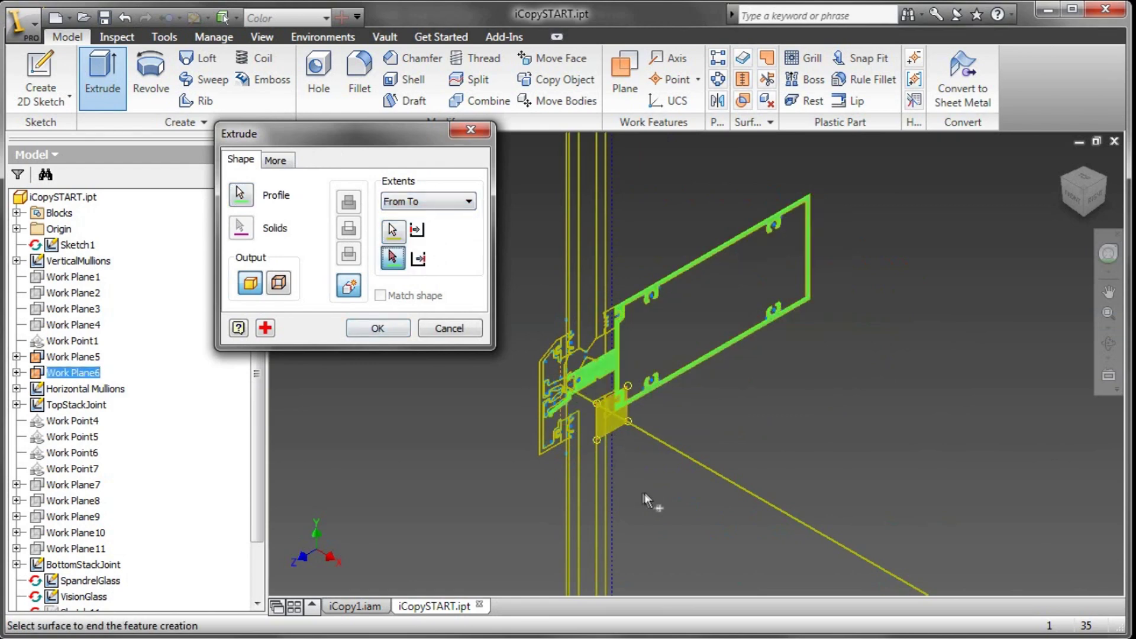
scroll(644, 492, up, 5)
click(681, 448)
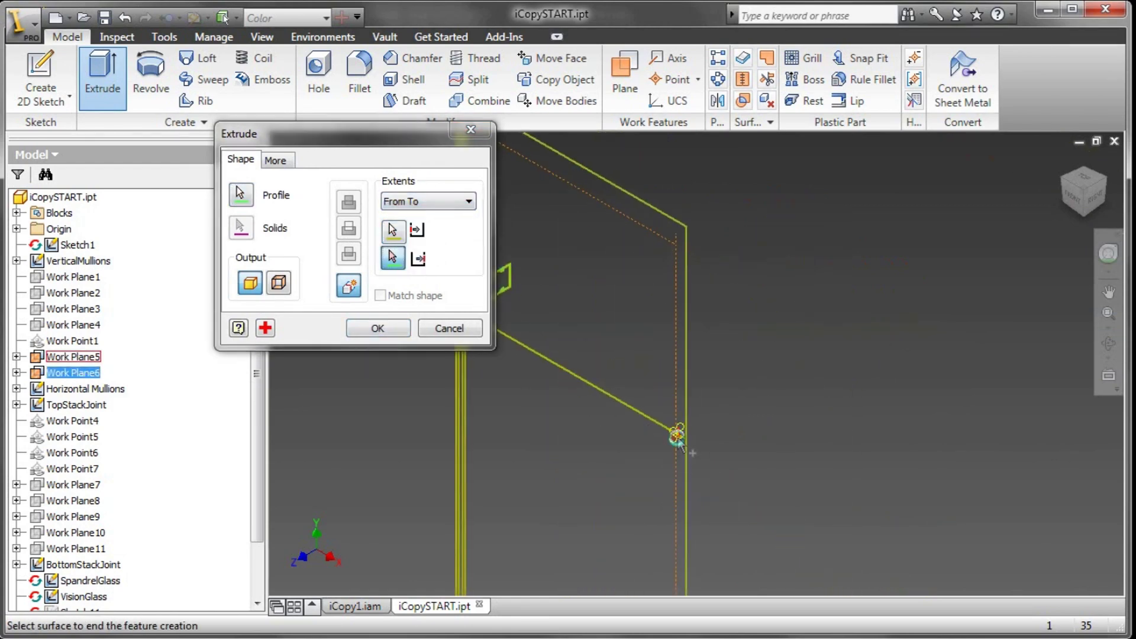
click(378, 327)
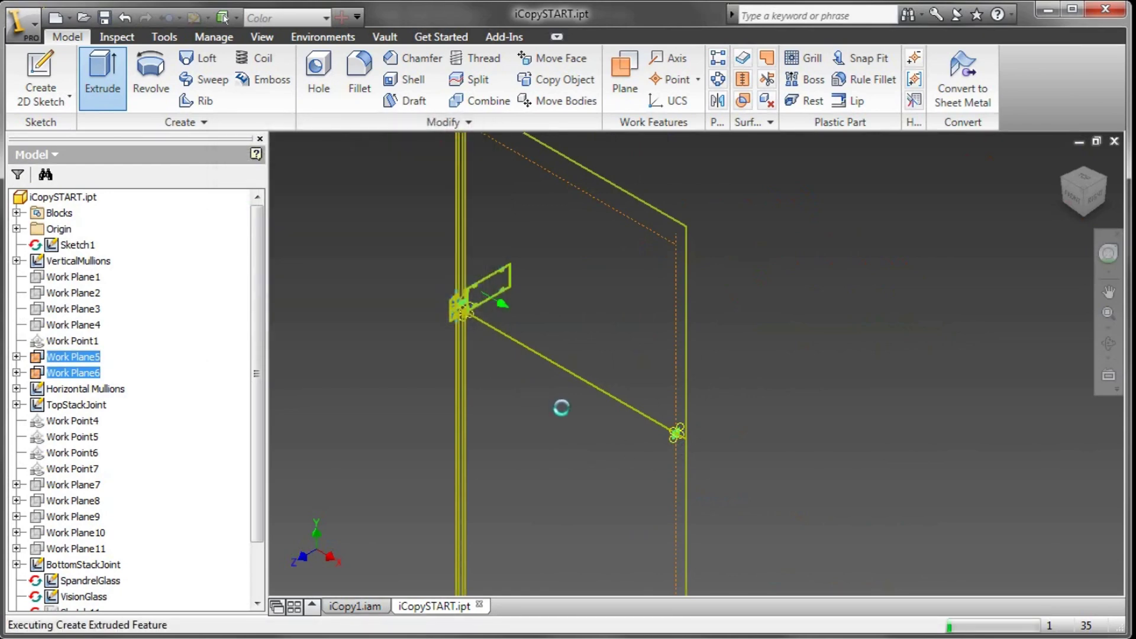
scroll(591, 411, up, 5)
middle_drag(626, 414, 606, 397)
scroll(612, 397, up, 3)
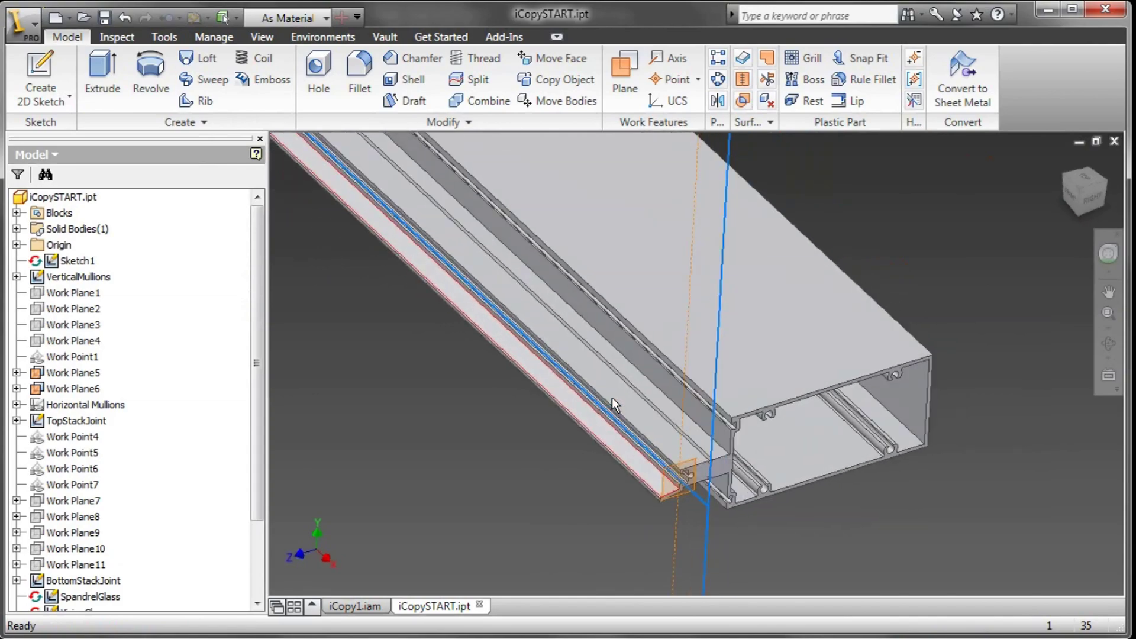
scroll(611, 398, down, 4)
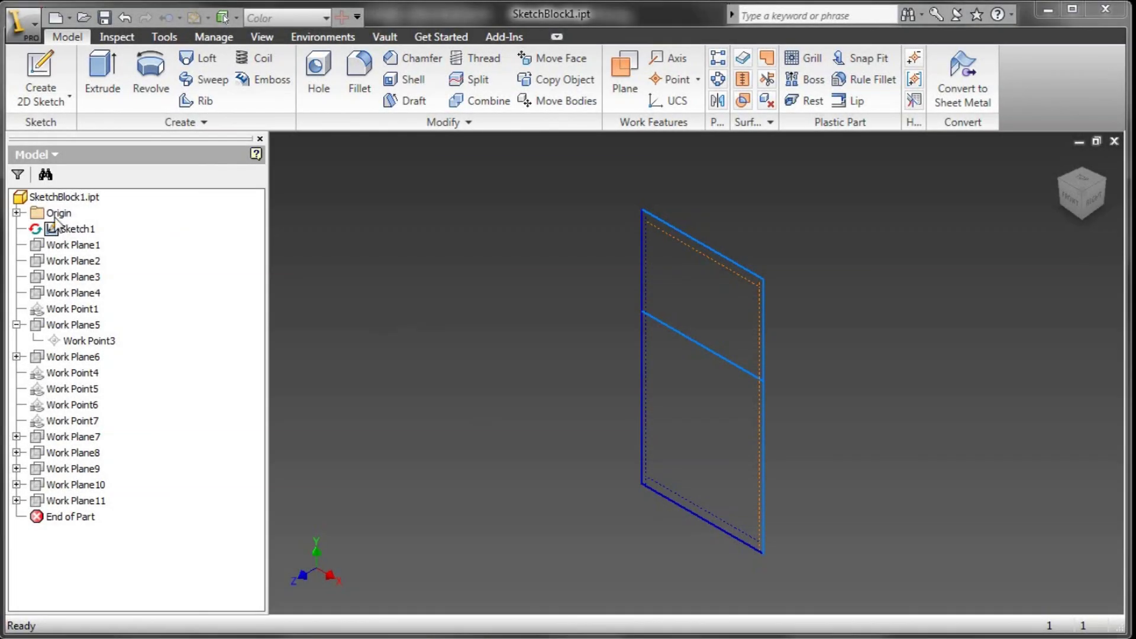
Step: Start a new sketch on the origin's YZ Plane in SketchBlock1.ipt
click(16, 212)
click(70, 230)
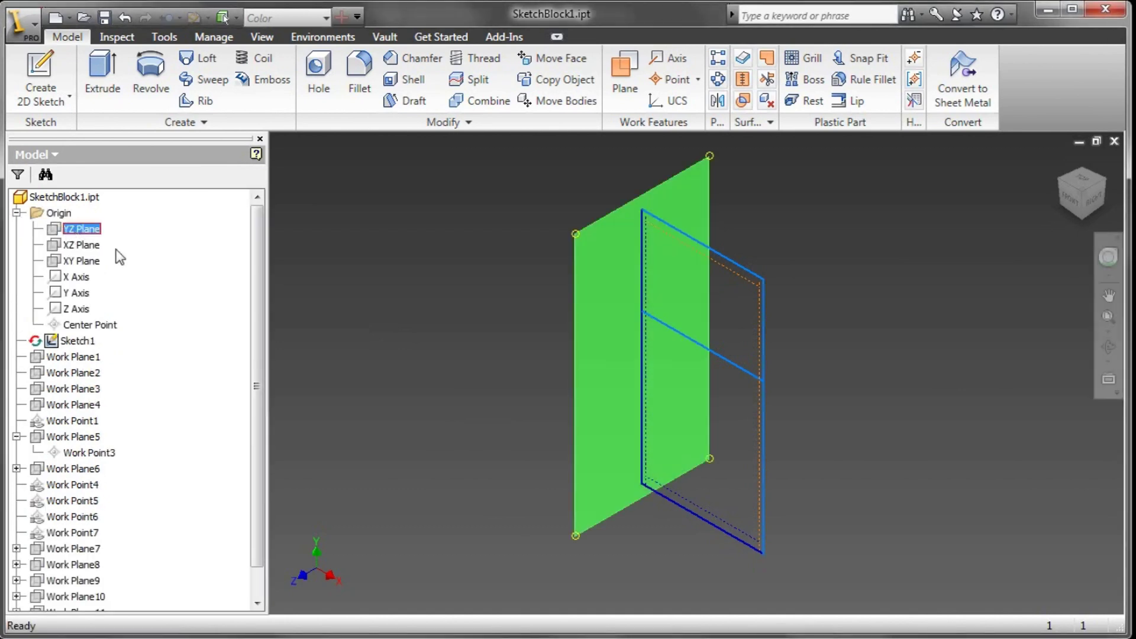
right_click(378, 306)
click(413, 366)
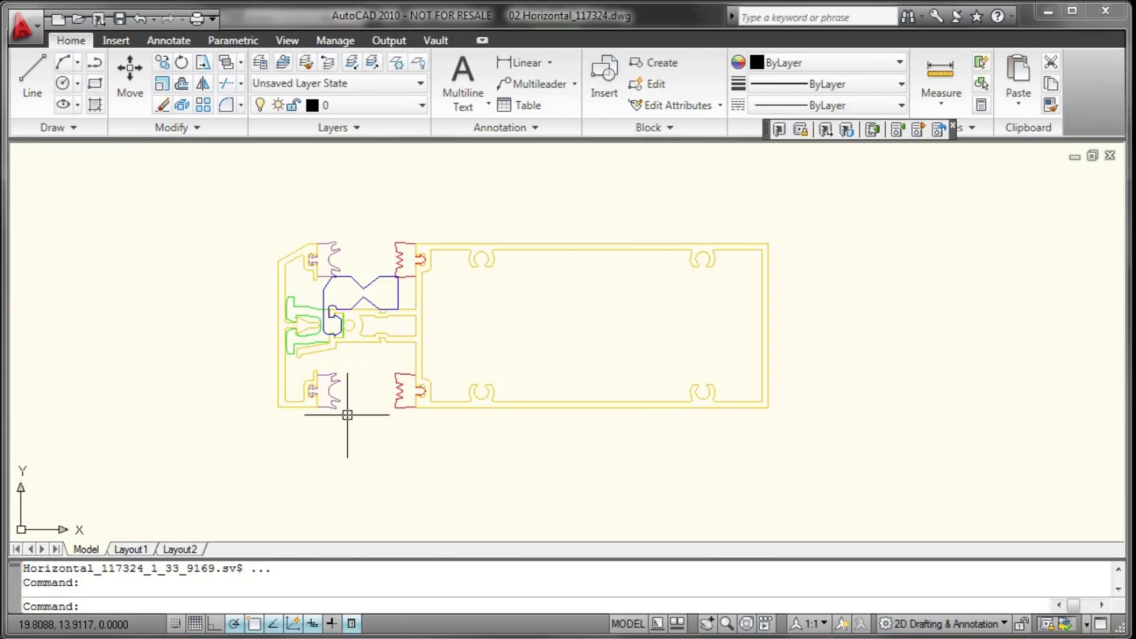
Step: In AutoCAD, copy the entire mullion profile from the 02 Horizontal_117324.dwg drawing
middle_drag(272, 309, 309, 309)
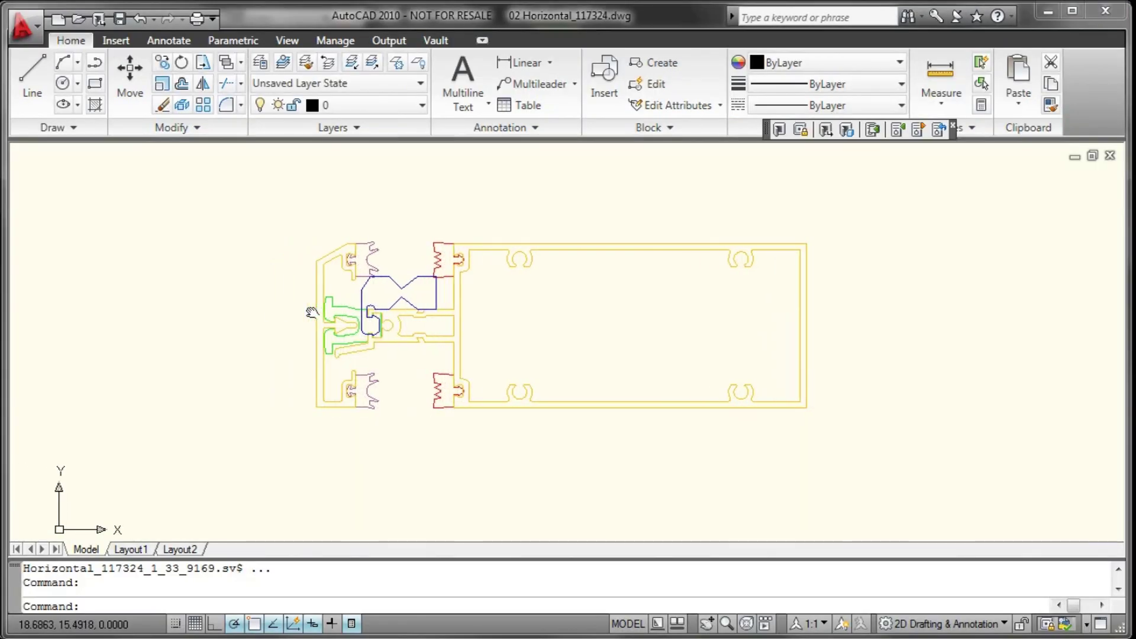
click(300, 203)
click(854, 444)
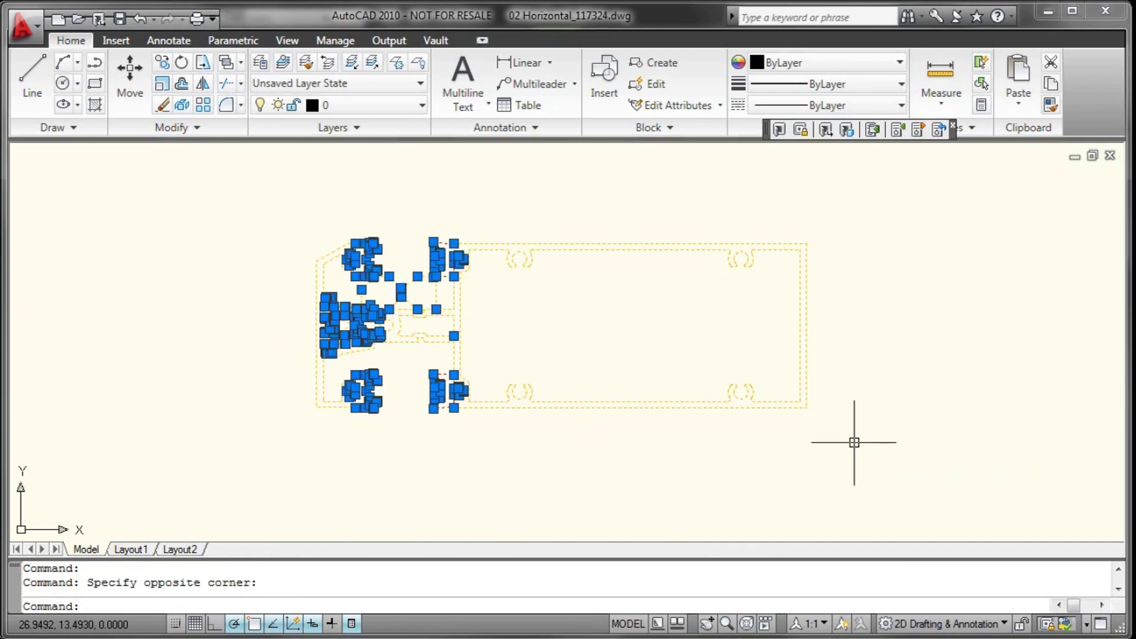
right_click(594, 314)
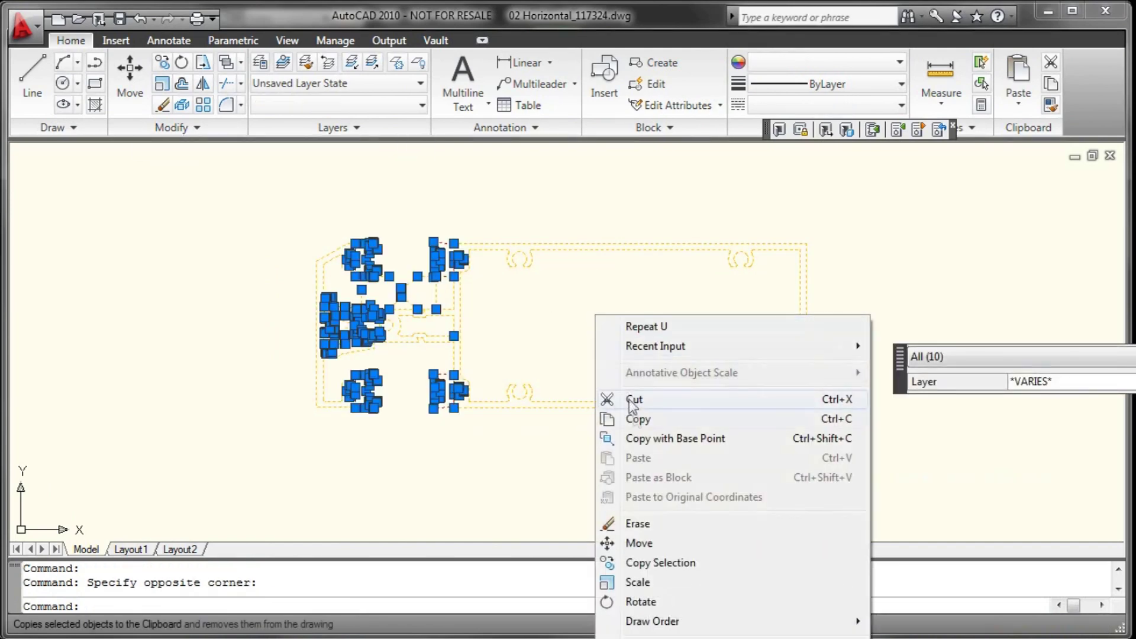
click(634, 419)
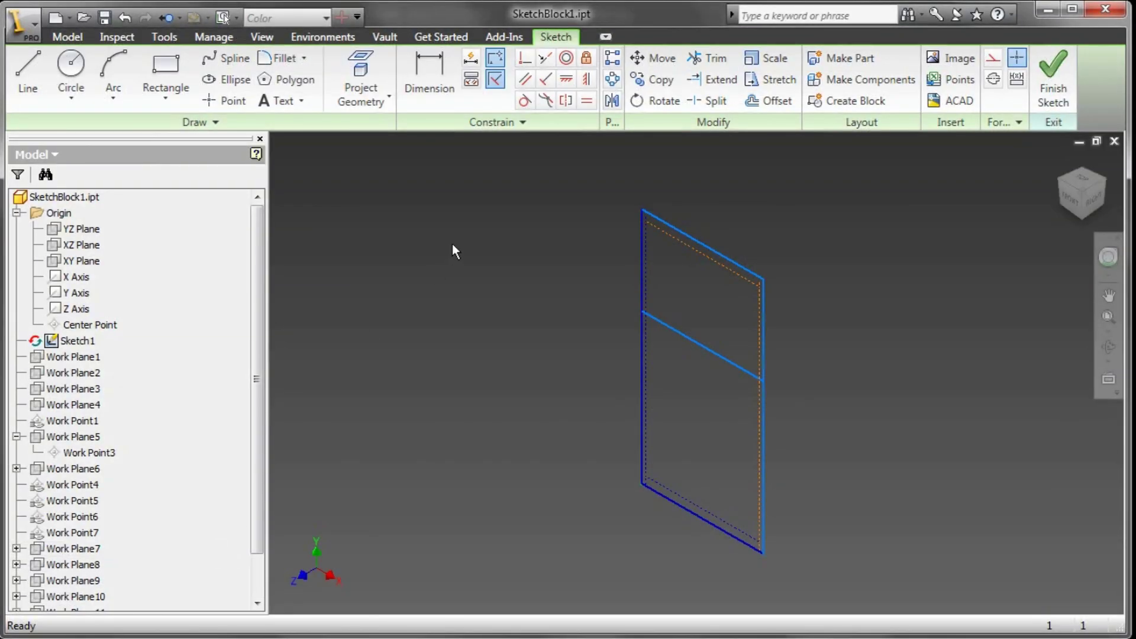
Step: Paste the copied mullion profile into the YZ Plane sketch in Inventor and view it from the right
right_click(471, 250)
click(521, 286)
key(z)
drag(597, 281, 640, 337)
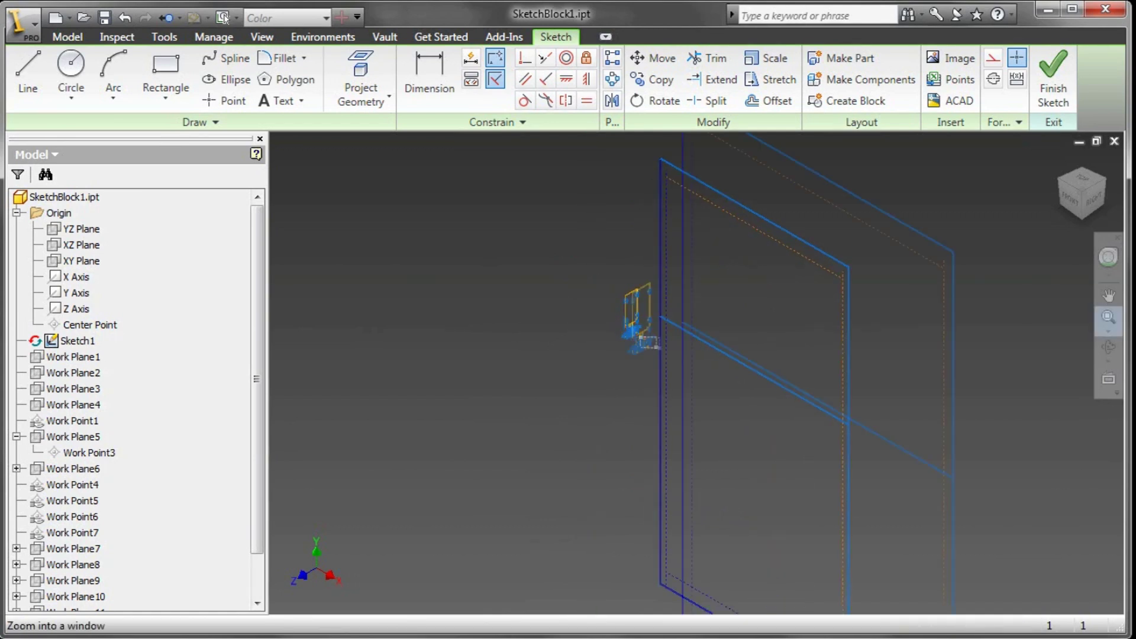
middle_drag(641, 340, 550, 321)
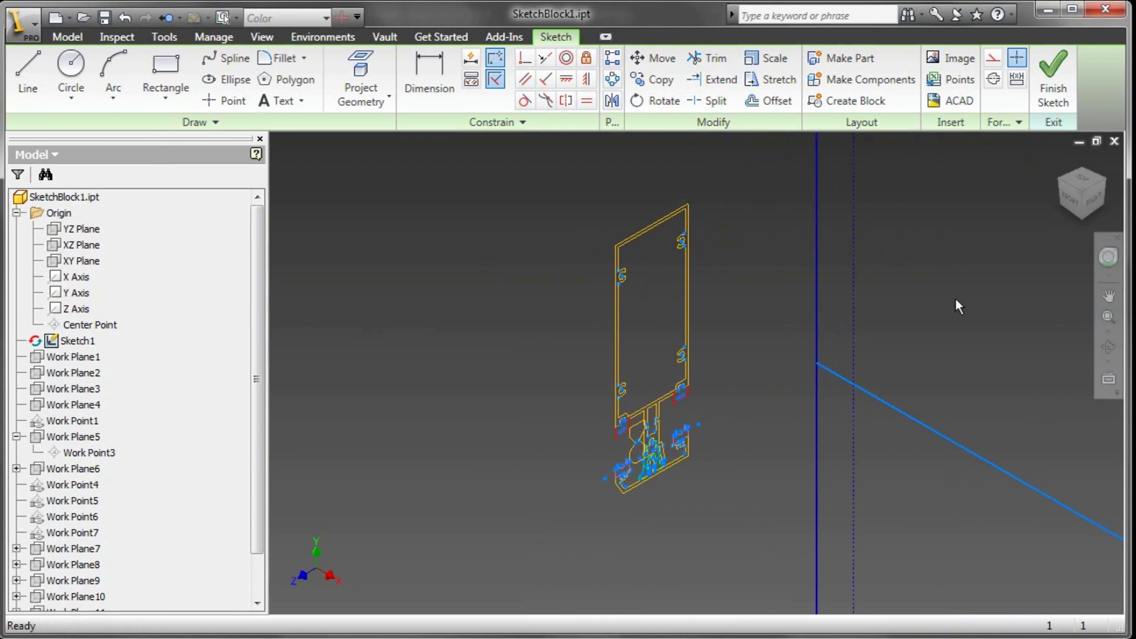
click(1099, 200)
Step: Try moving the pasted profile's upper outer edge upward, and undo the move
drag(633, 178, 631, 147)
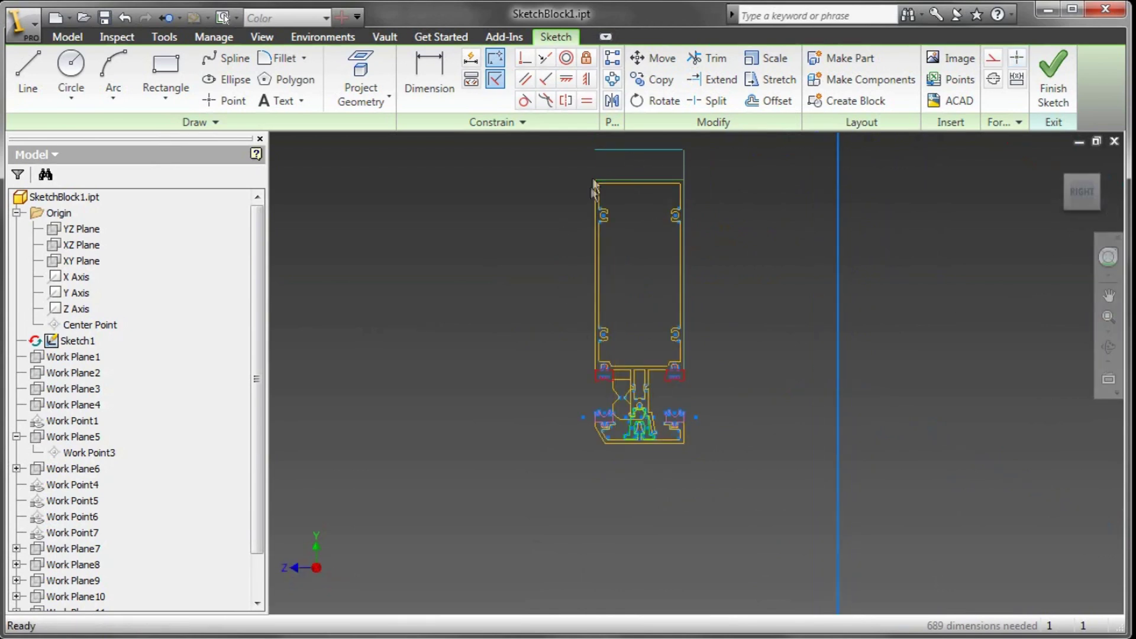
click(551, 191)
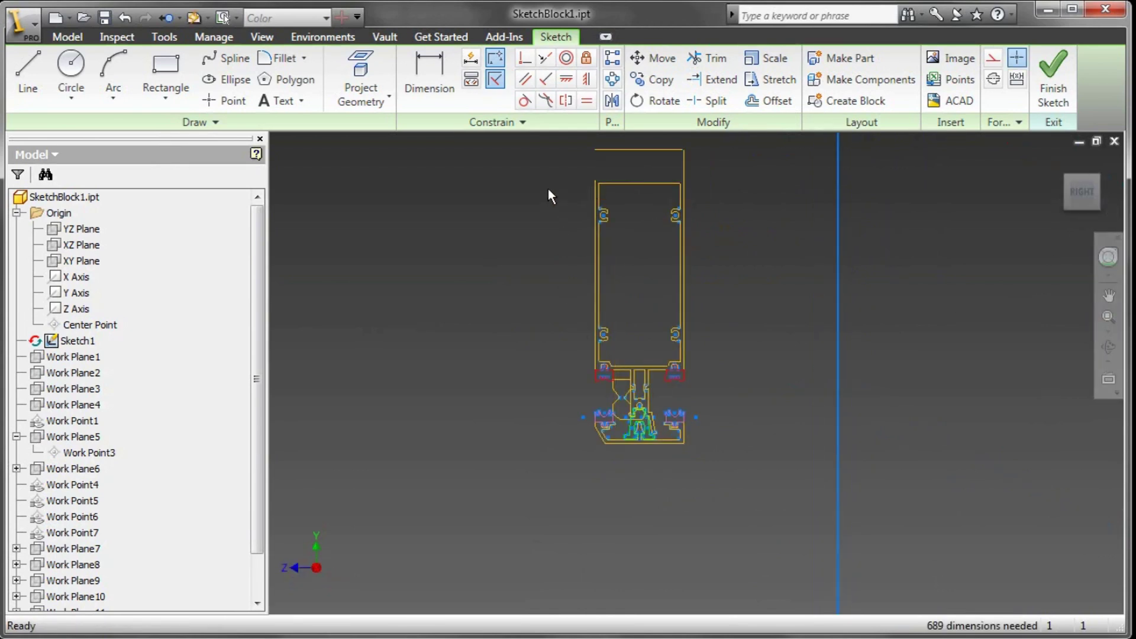
key(ctrl+z)
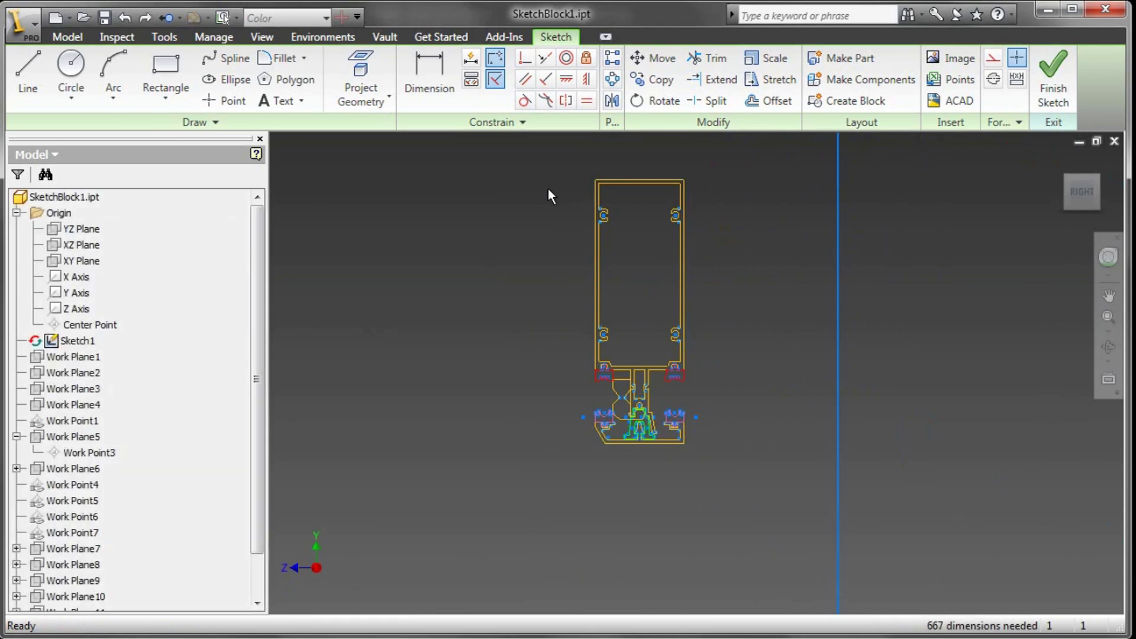
Step: Place a sketch point on the pasted profile's centerline, inside the small gasket channel above the cap
scroll(643, 454, down, 6)
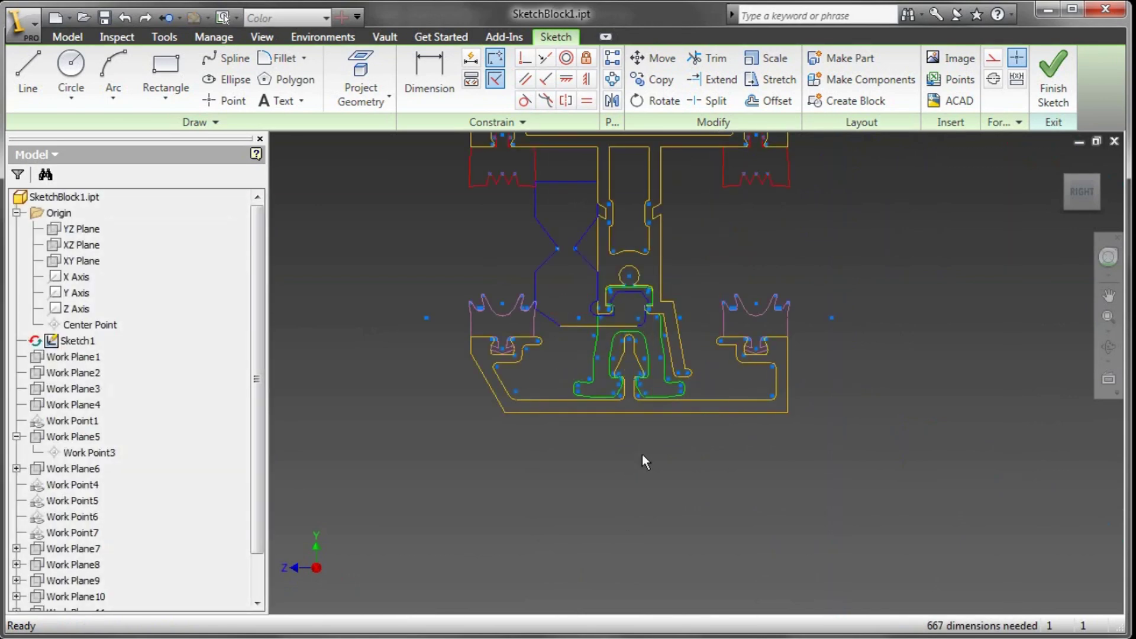
click(225, 101)
scroll(616, 333, down, 2)
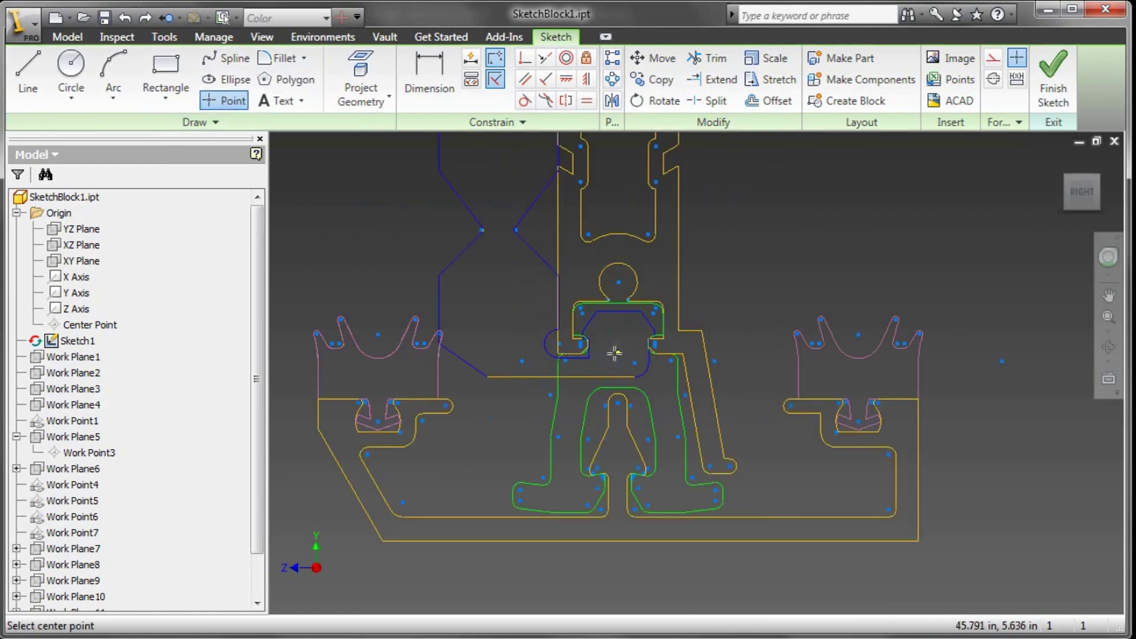
right_click(383, 223)
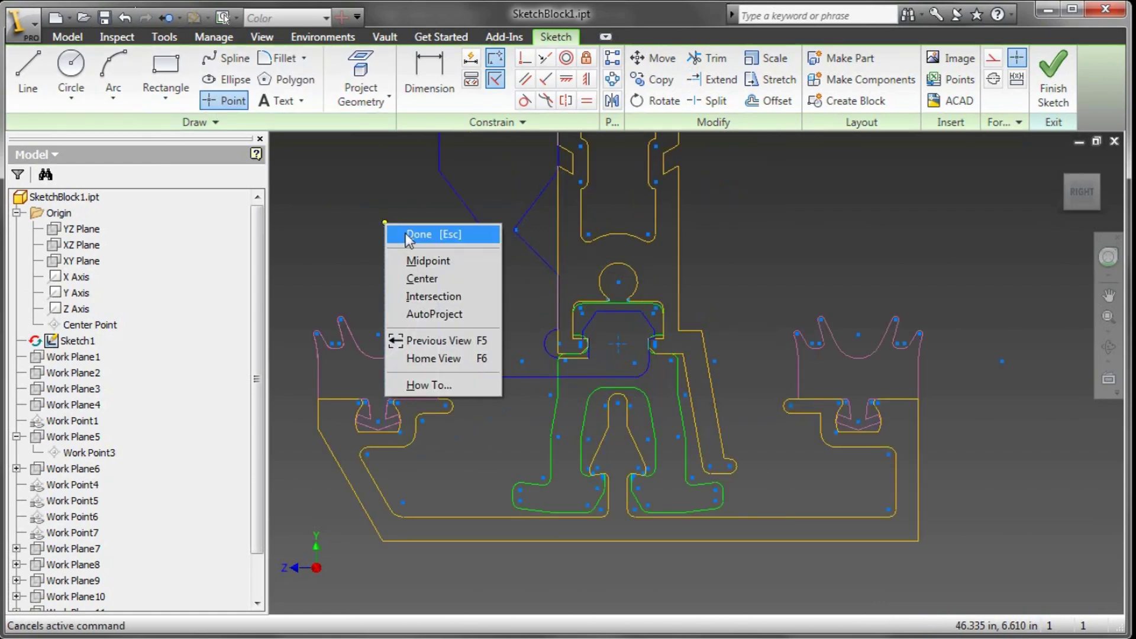
click(405, 232)
Step: Dimension the sketch point 0.75 in from the profile's lower outer edge
key(d)
click(599, 539)
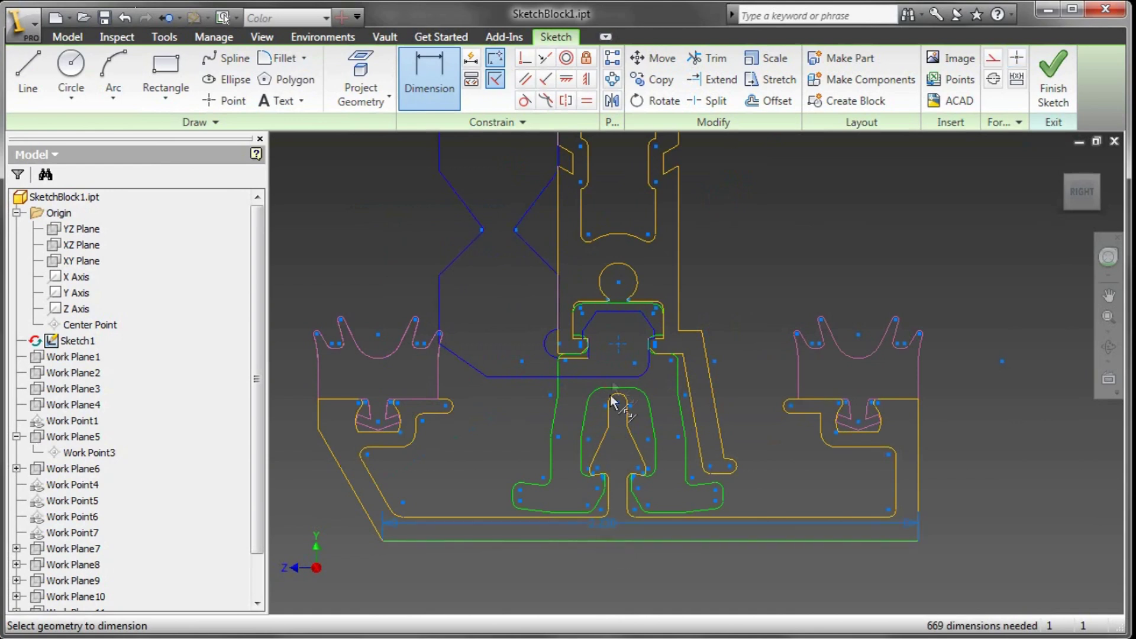
click(292, 439)
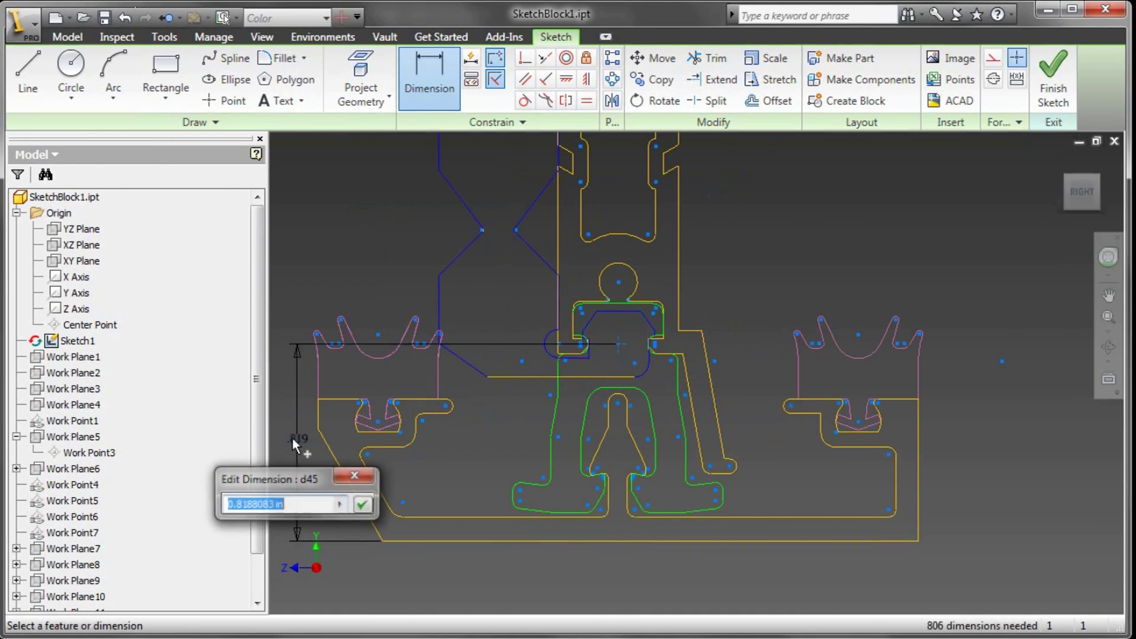
text(.75)
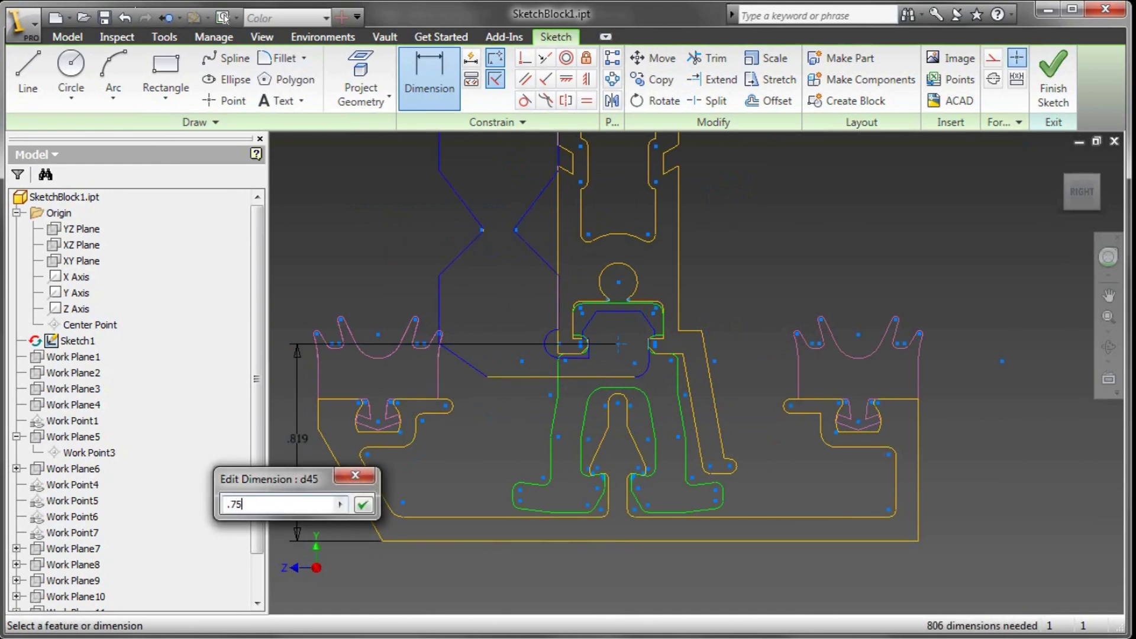
key(Return)
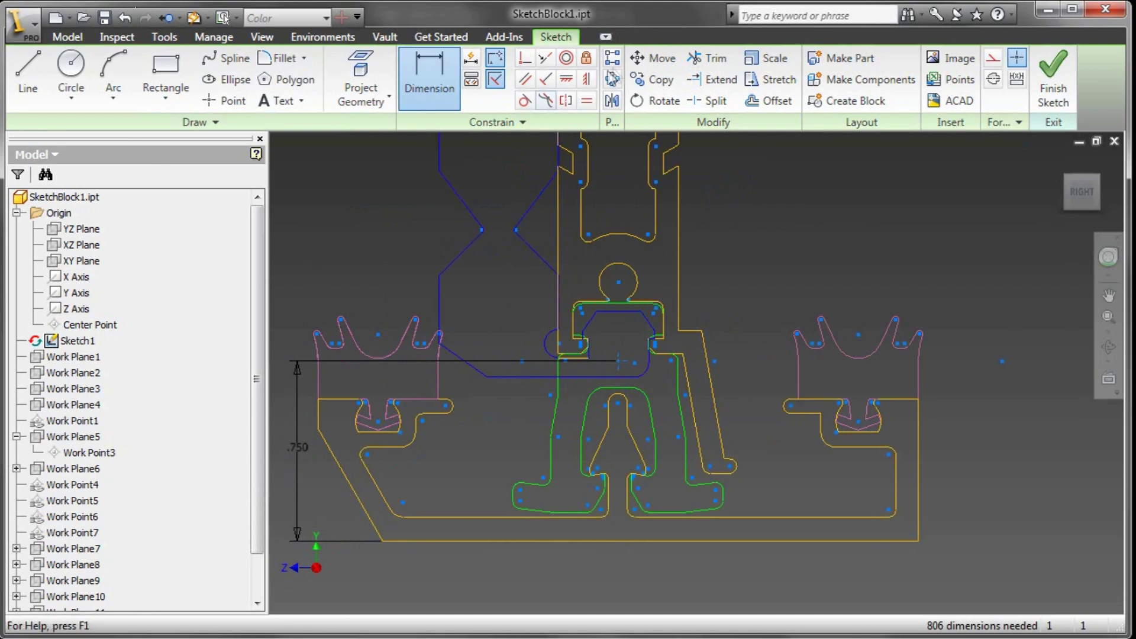
Step: Apply a horizontal constraint between the arc center at the tip of the cap's central prong and the sketch point
click(567, 79)
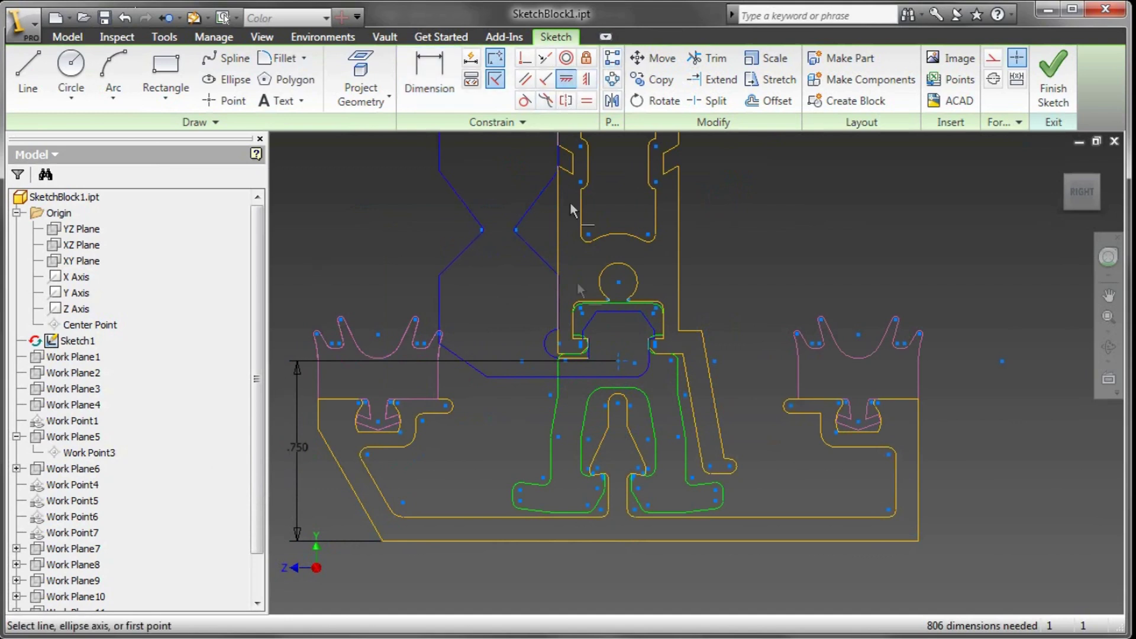
click(618, 403)
click(620, 367)
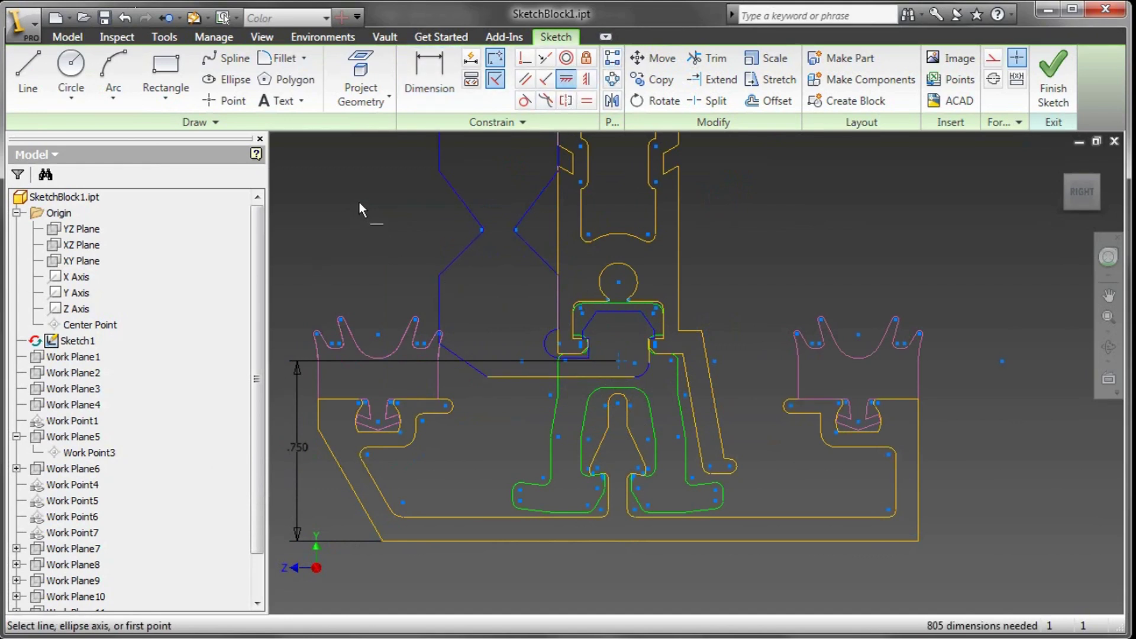
right_click(359, 203)
click(372, 208)
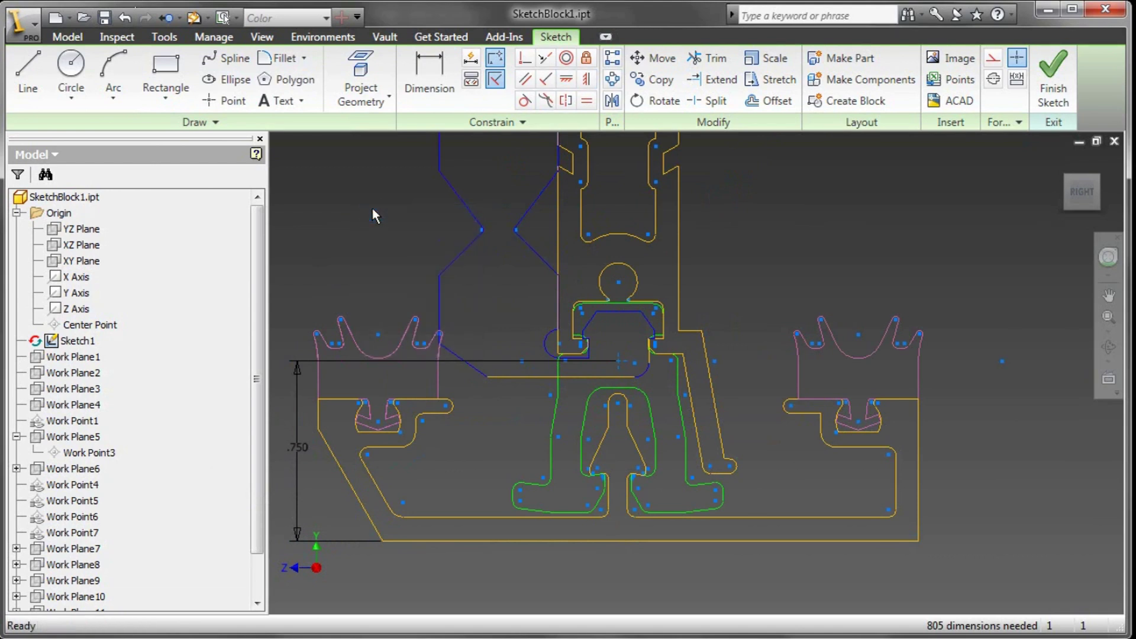
Step: Remove the 0.75 in dimension that locates the sketch point from the profile's lower outer edge
middle_click(371, 208)
middle_click(371, 209)
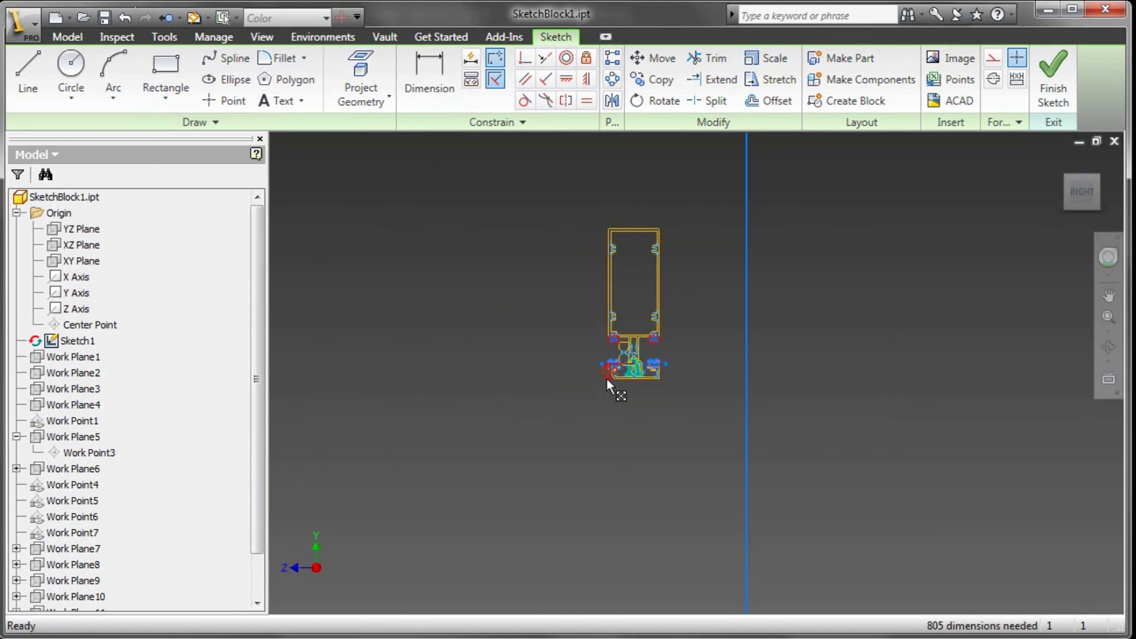
key(ctrl+z)
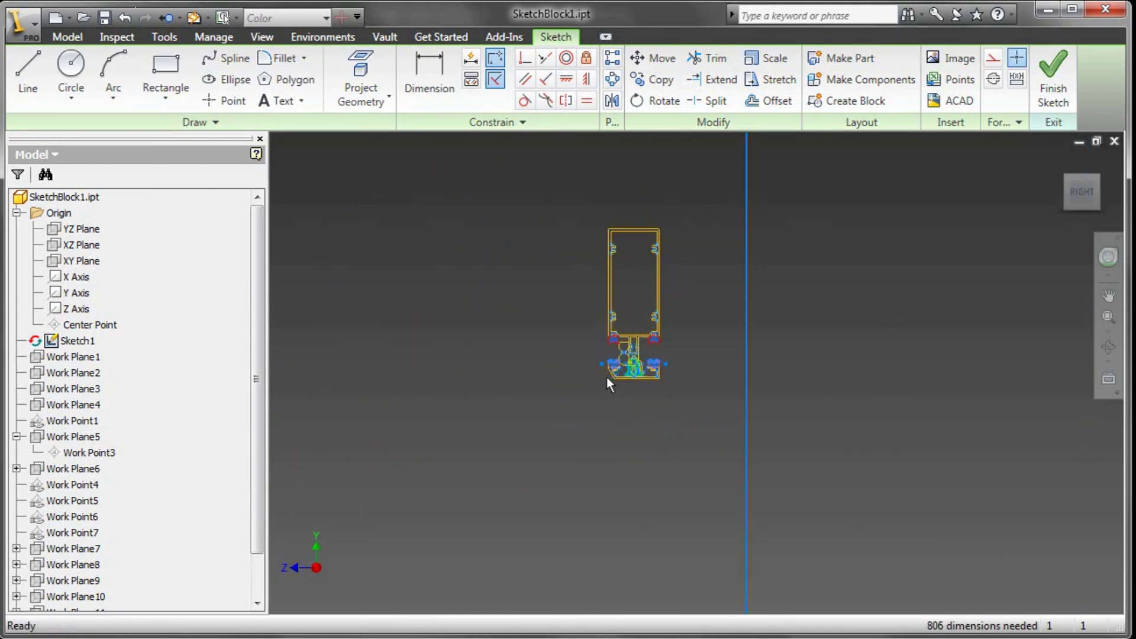
Step: Create a sketch block named Midrail from the entire mullion profile, using the sketch point in the gasket channel as insert point
click(879, 102)
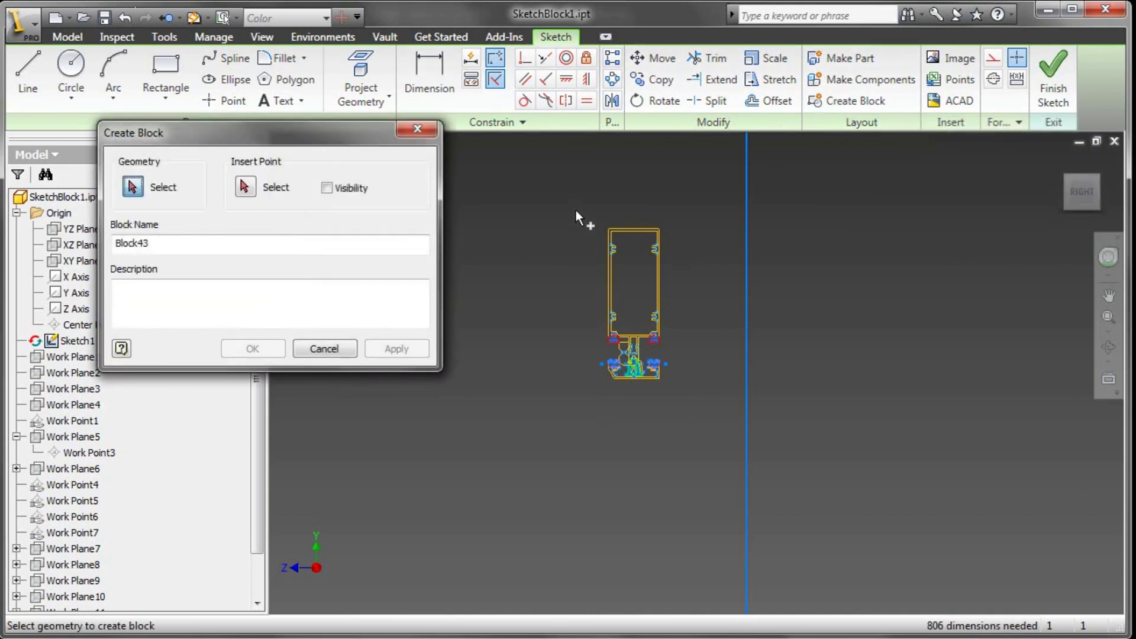
drag(573, 205, 695, 417)
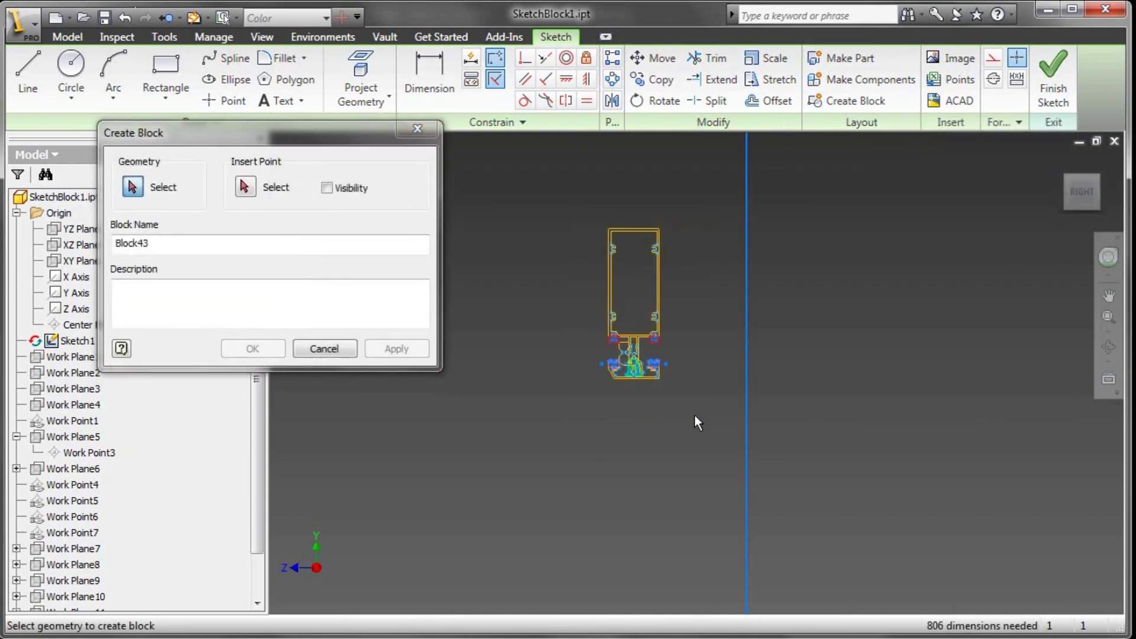
click(246, 187)
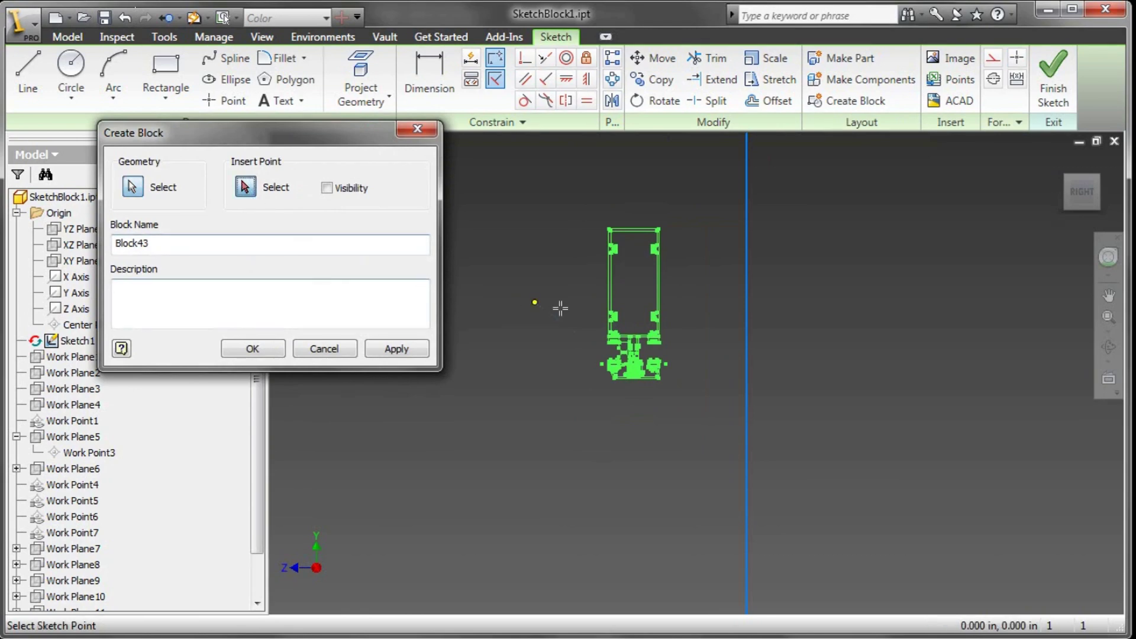
scroll(645, 372, up, 6)
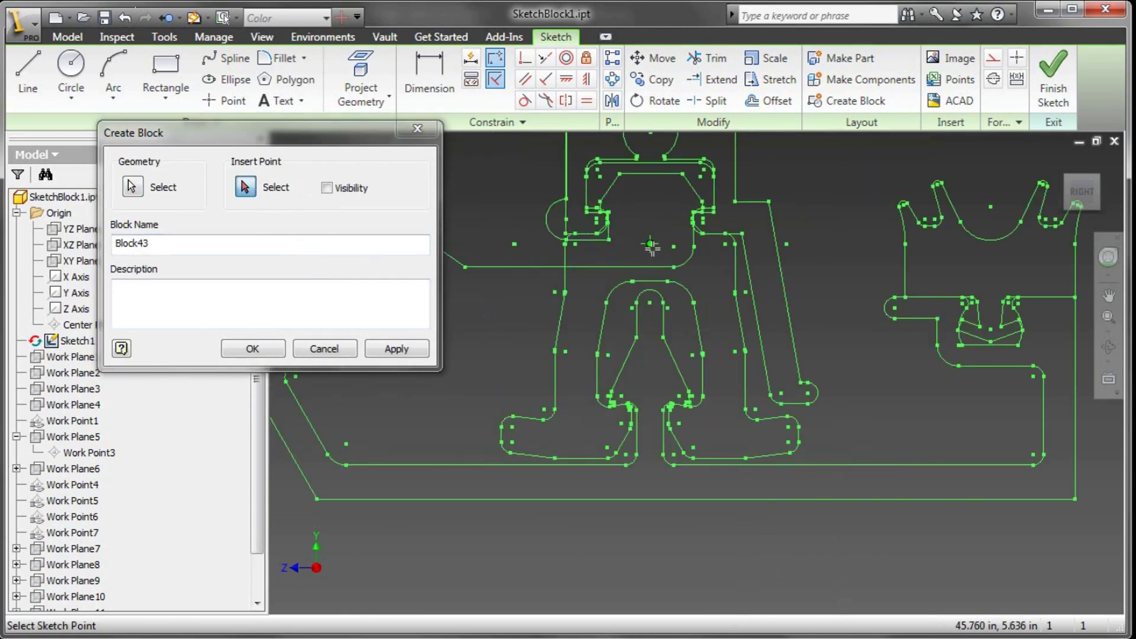
click(651, 244)
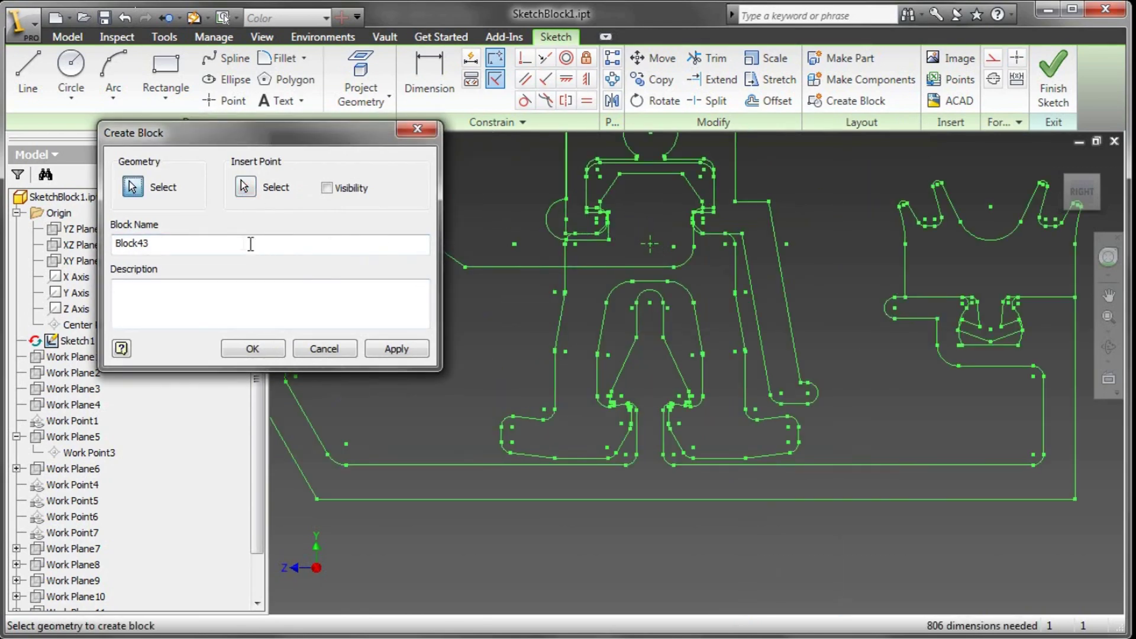
drag(251, 244, 12, 249)
text(Midrail)
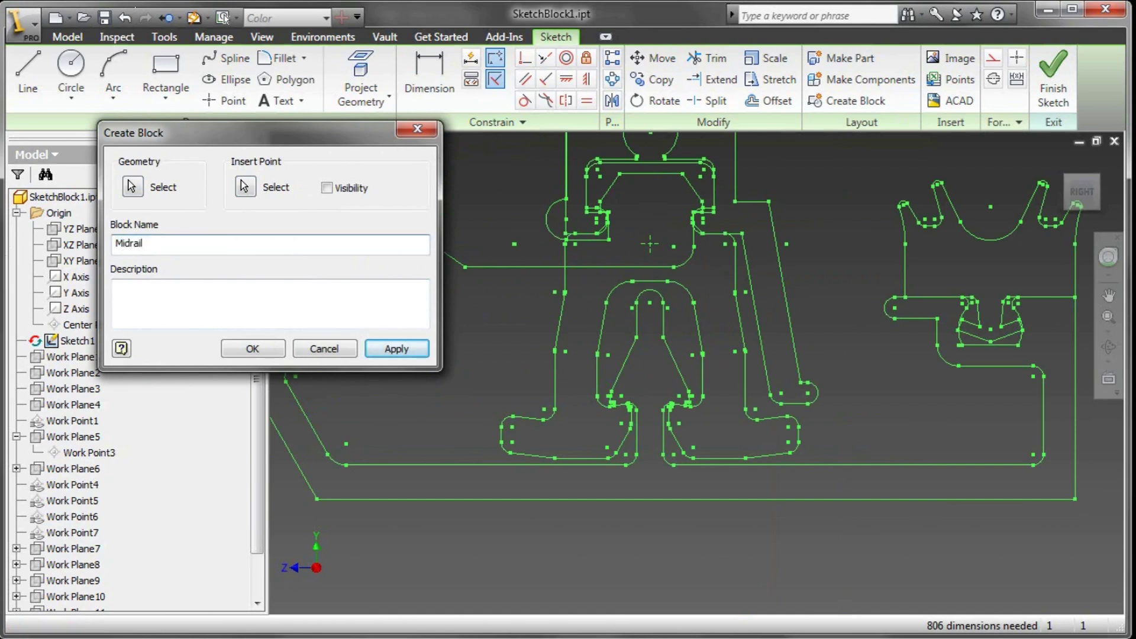
click(250, 349)
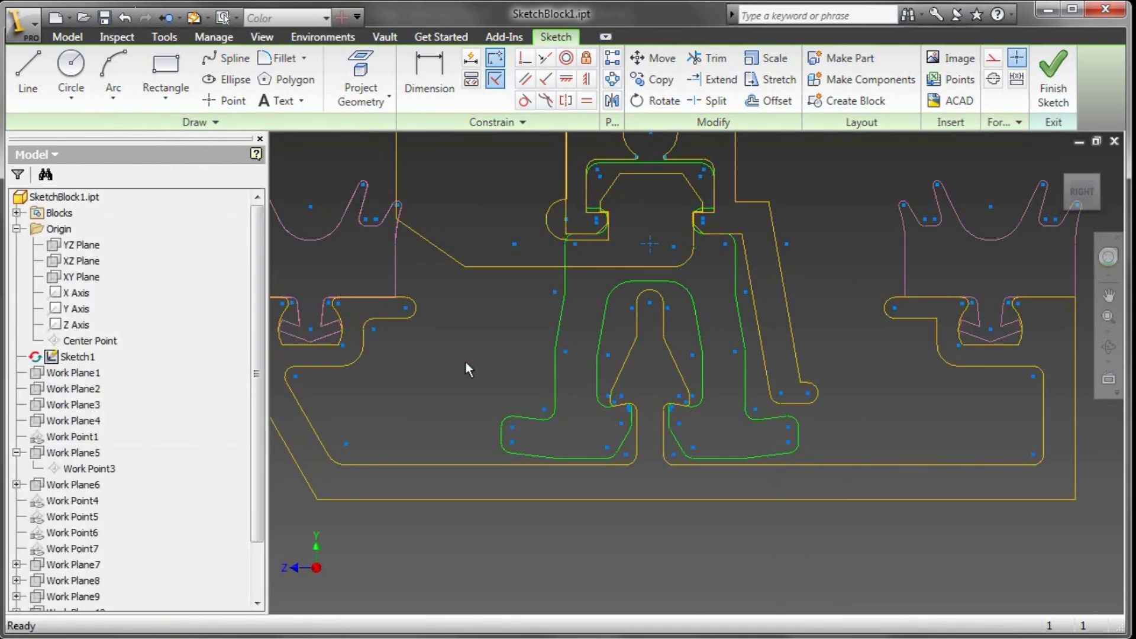
Step: Move the Midrail block freely within the sketch, toward the vertical frame line
scroll(466, 362, down, 5)
middle_drag(478, 366, 546, 497)
scroll(545, 498, down, 2)
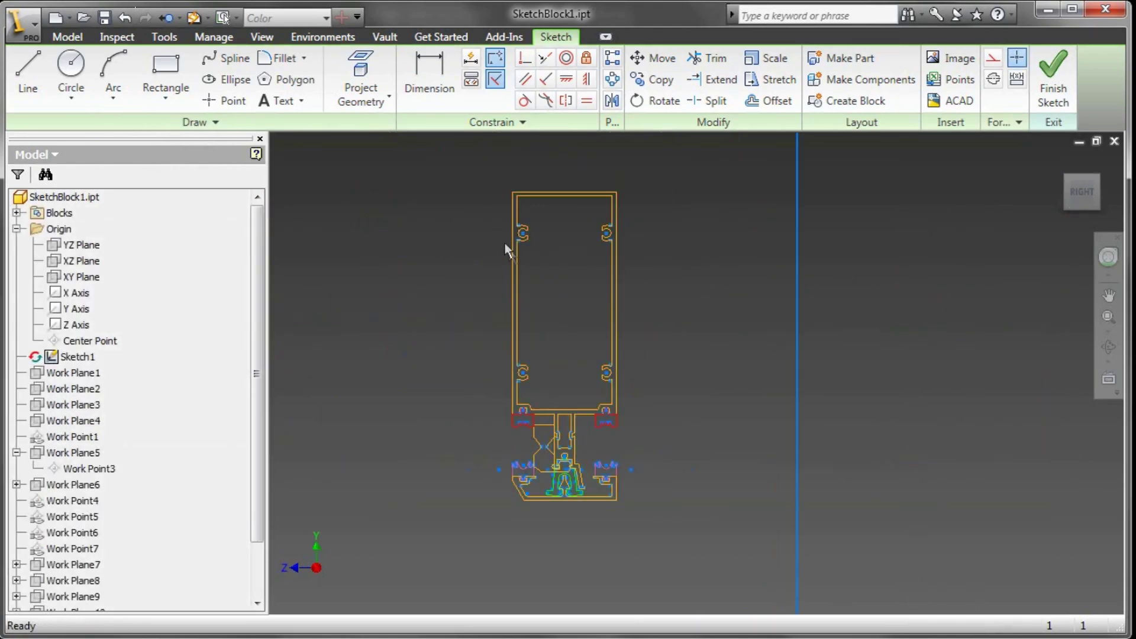
mouse_move(505, 251)
mouse_down()
mouse_move(494, 187)
mouse_move(445, 234)
mouse_move(599, 263)
mouse_move(649, 231)
mouse_up()
mouse_move(702, 192)
mouse_down()
mouse_move(756, 161)
mouse_move(637, 195)
mouse_move(669, 181)
mouse_up()
Step: Rotate the Midrail block a quarter turn clockwise about its insert point, so the tube lies horizontally
click(657, 100)
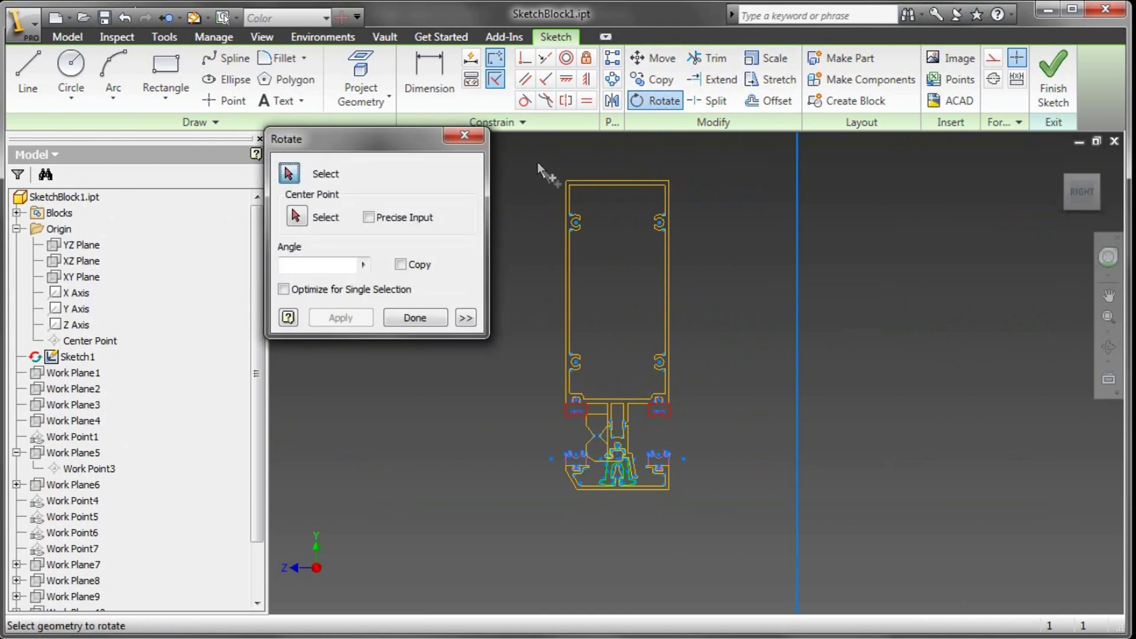
mouse_move(537, 162)
mouse_down()
mouse_move(734, 525)
mouse_move(736, 552)
mouse_up()
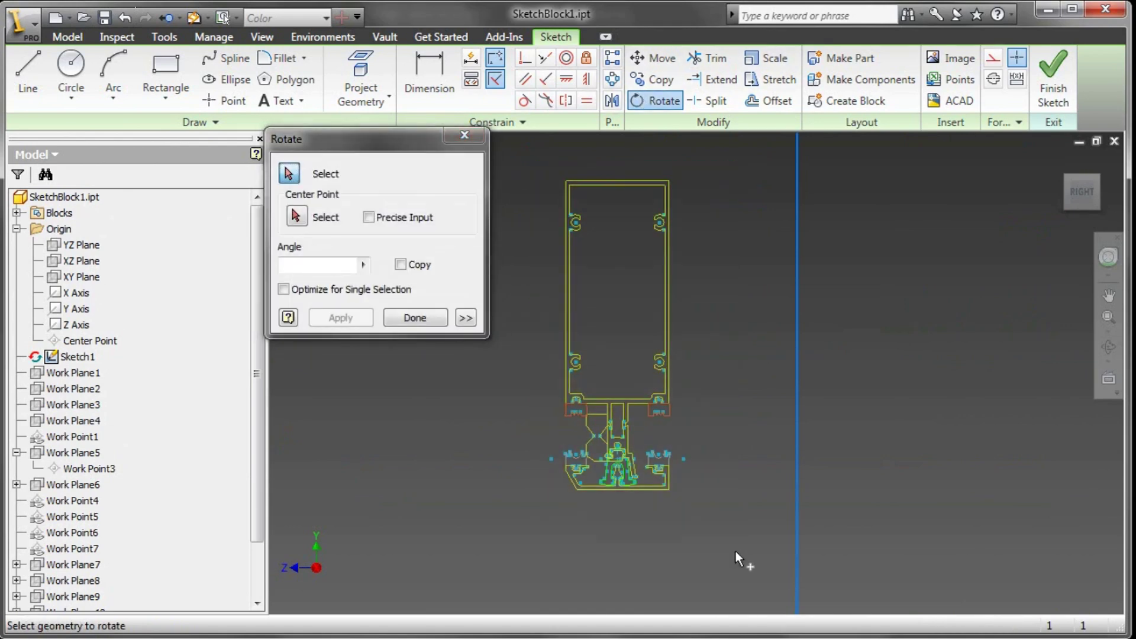
click(296, 217)
scroll(609, 473, up, 5)
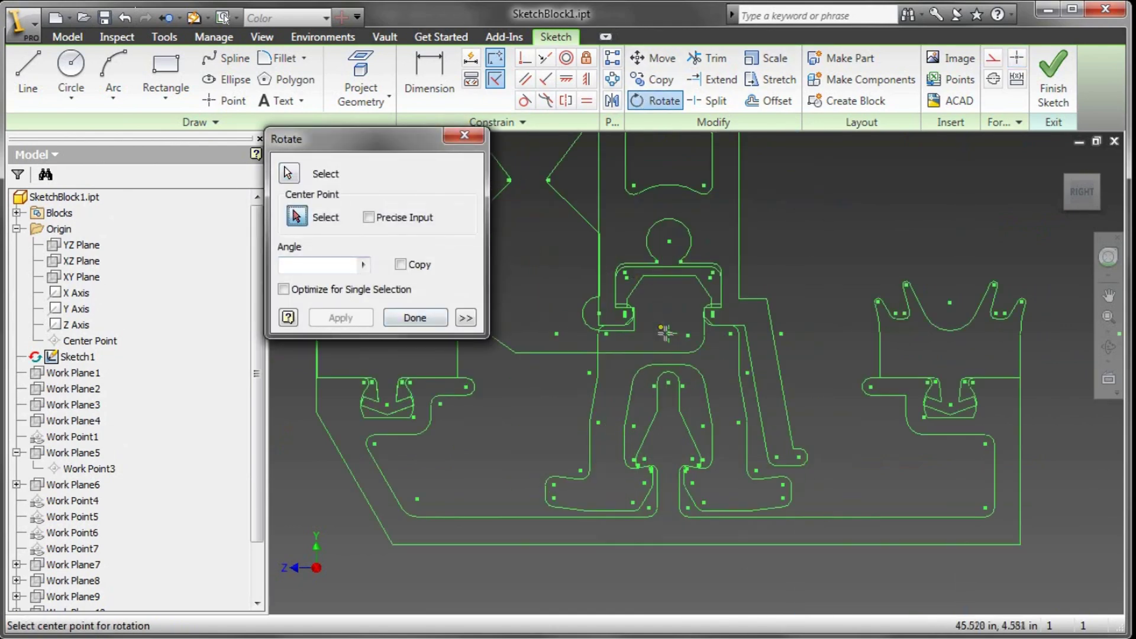
click(669, 334)
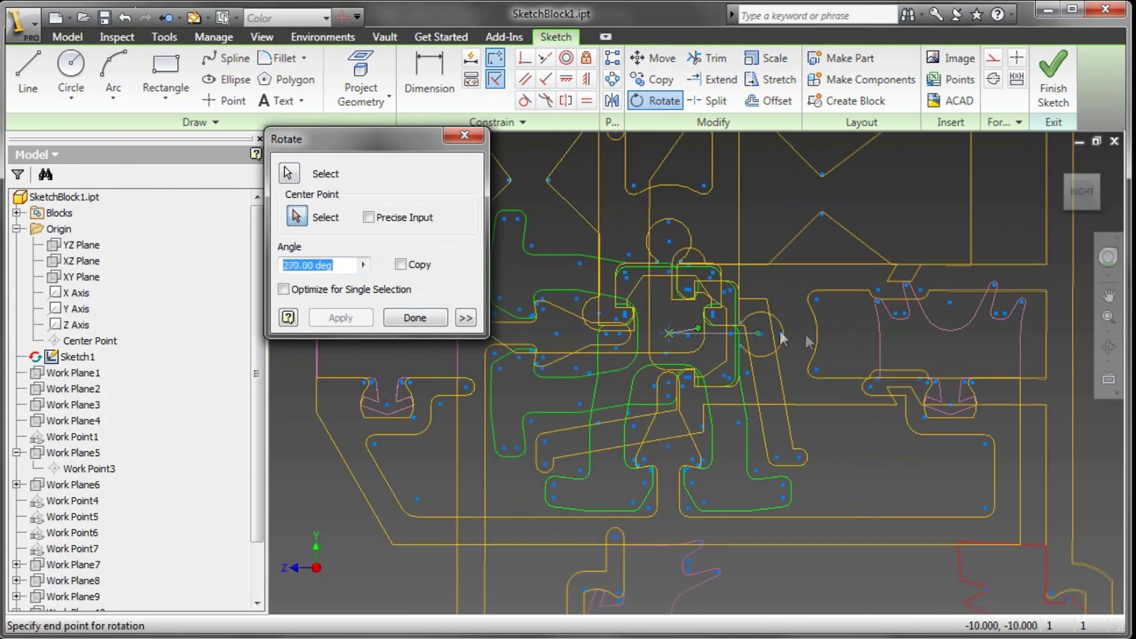
click(851, 332)
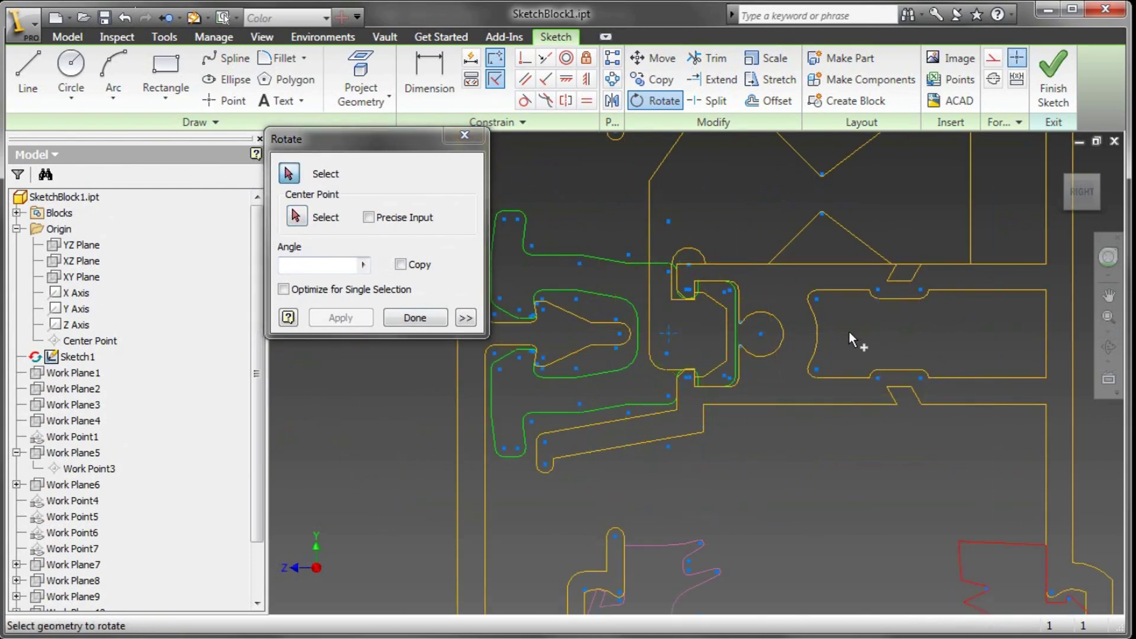
scroll(850, 332, down, 5)
click(415, 318)
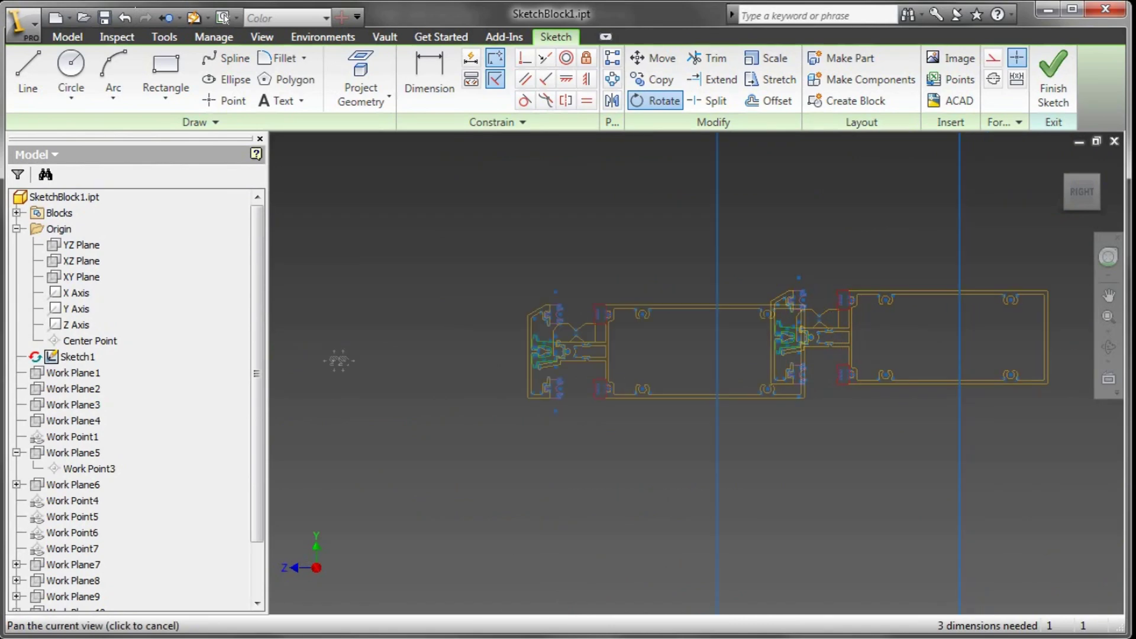
Step: Project the skeleton line that runs into the sketch plane at the vertical frame member into the sketch
key(Home)
scroll(389, 345, down, 2)
mouse_move(558, 371)
shift+middle_down()
mouse_move(624, 377)
mouse_move(641, 398)
shift+middle_up()
scroll(464, 387, up, 3)
mouse_move(544, 398)
middle_down()
mouse_move(588, 418)
mouse_move(691, 406)
middle_up()
click(361, 79)
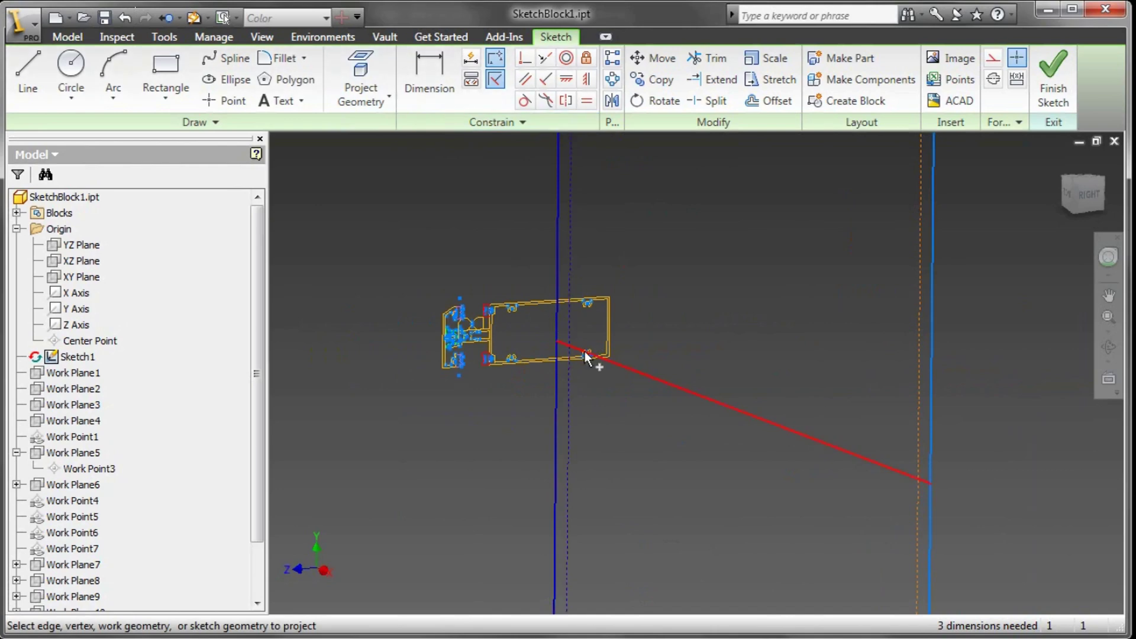
key(Escape)
Step: Apply a coincident constraint between the Midrail block's insert point and the projected end of the midrail skeleton line
scroll(429, 326, up, 3)
click(525, 57)
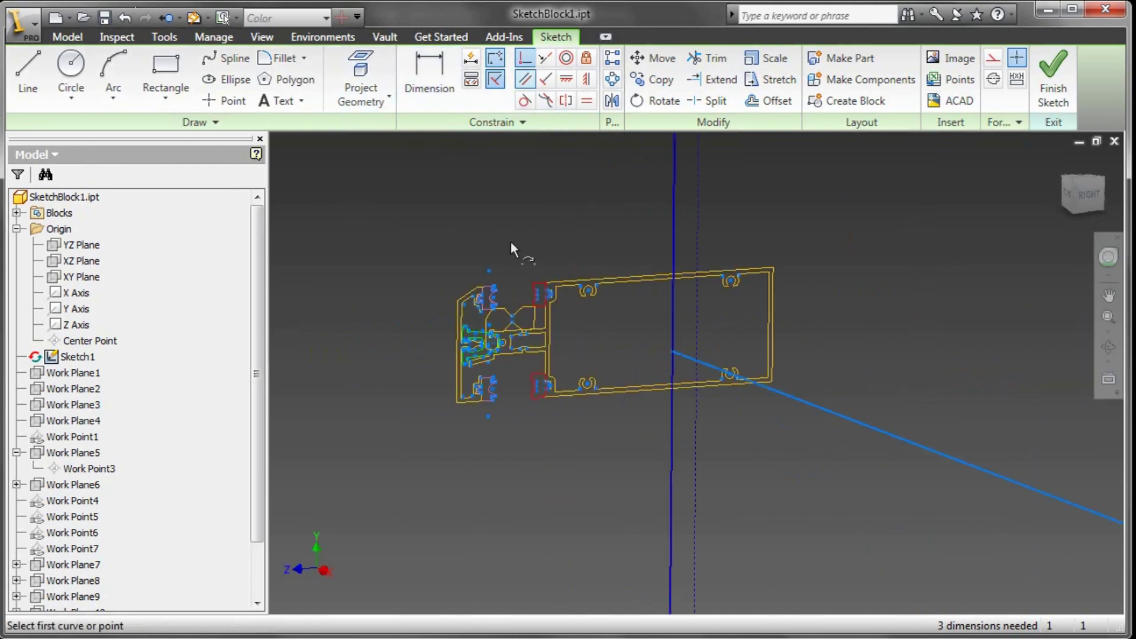
scroll(466, 355, up, 5)
click(540, 321)
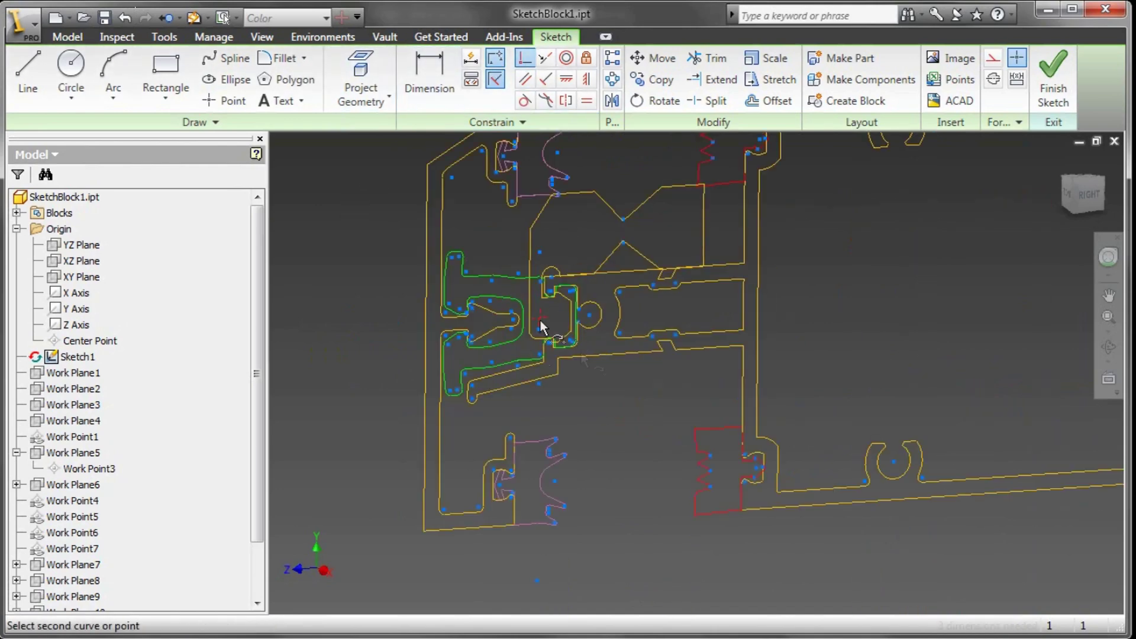
scroll(541, 322, down, 5)
click(752, 347)
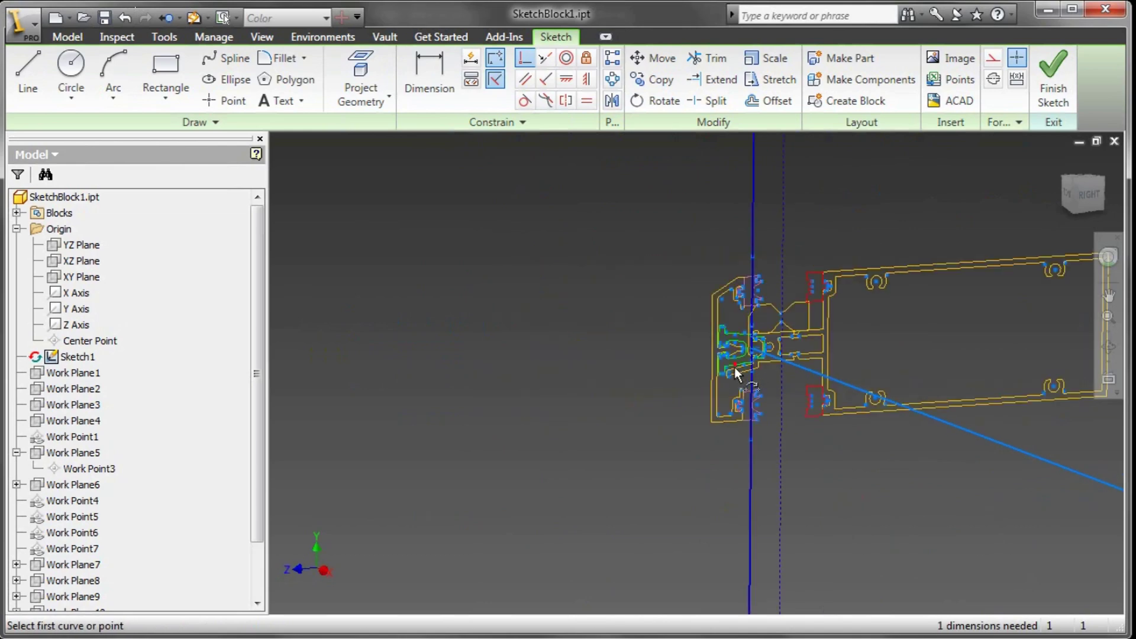
Step: Apply a vertical constraint to the tube's long upper outer edge in the Midrail block to fix its orientation
middle_drag(688, 348, 560, 355)
click(586, 79)
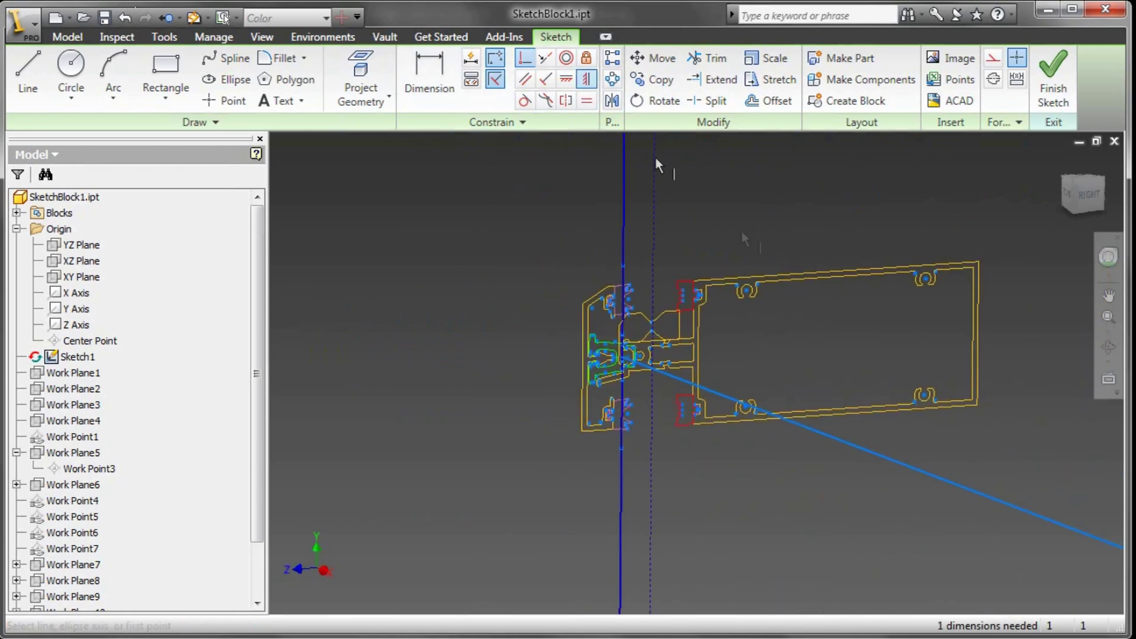
click(790, 273)
right_click(491, 258)
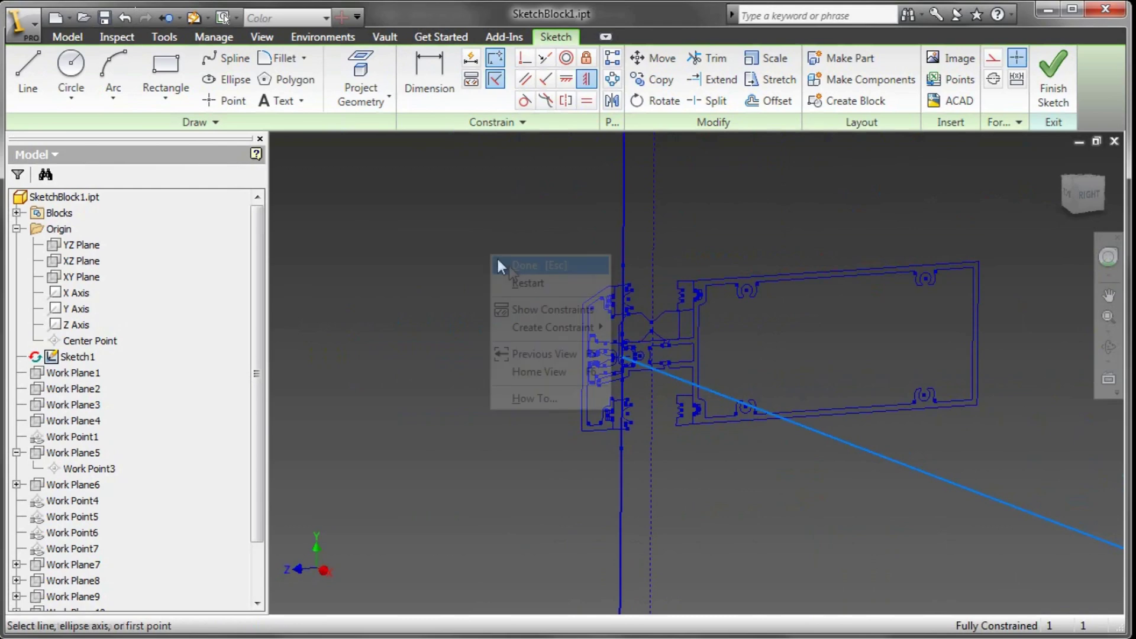
click(512, 264)
Step: Finish the sketch containing the Midrail block and return the model to its home view
click(1072, 86)
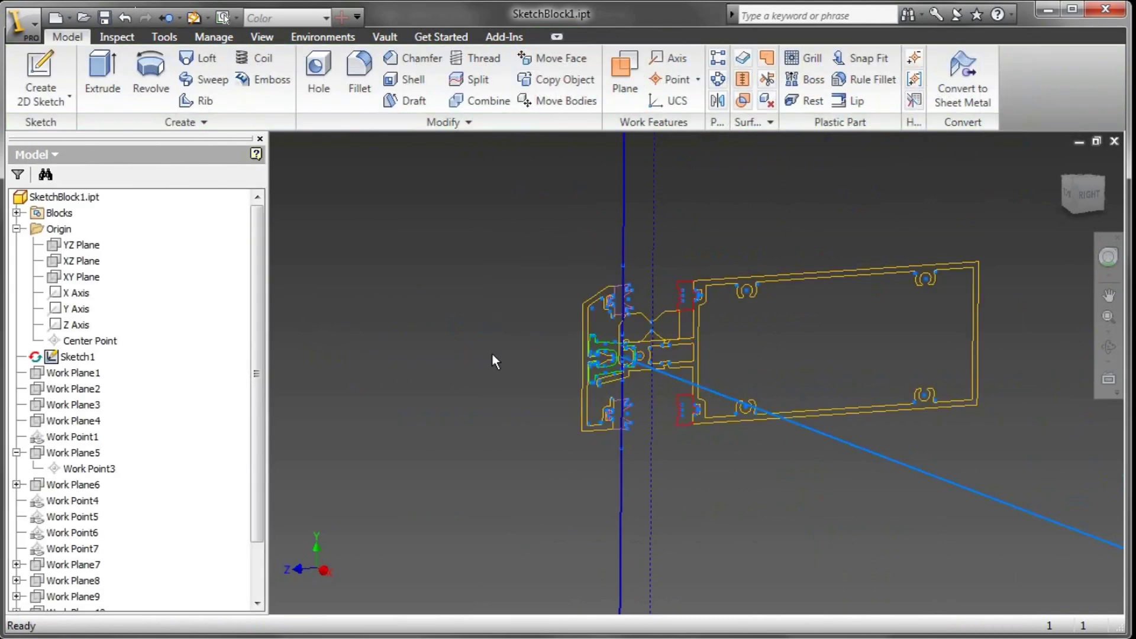
right_click(491, 354)
click(501, 537)
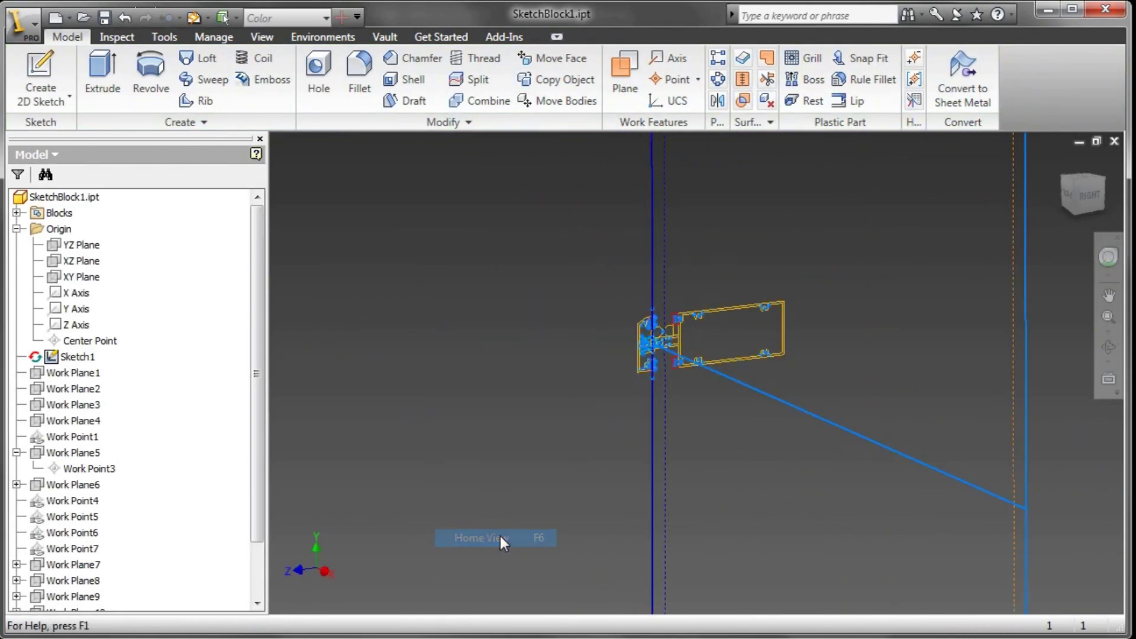